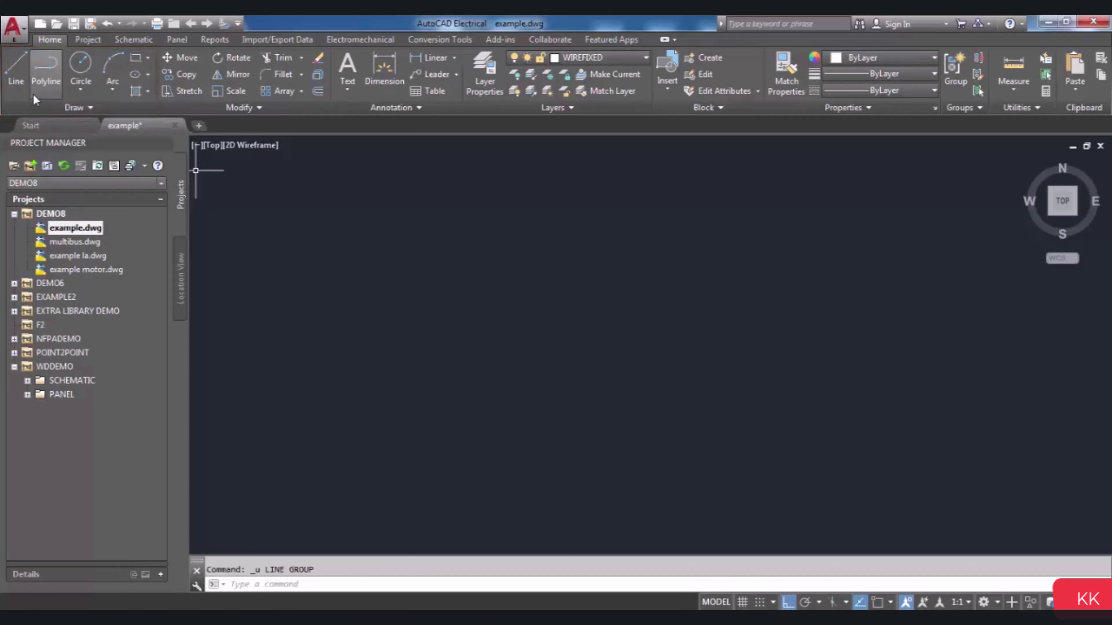
Step: Draw an L shape with the Line command: about 11.7 units straight down, followed by about 10 units horizontally to the right
click(18, 81)
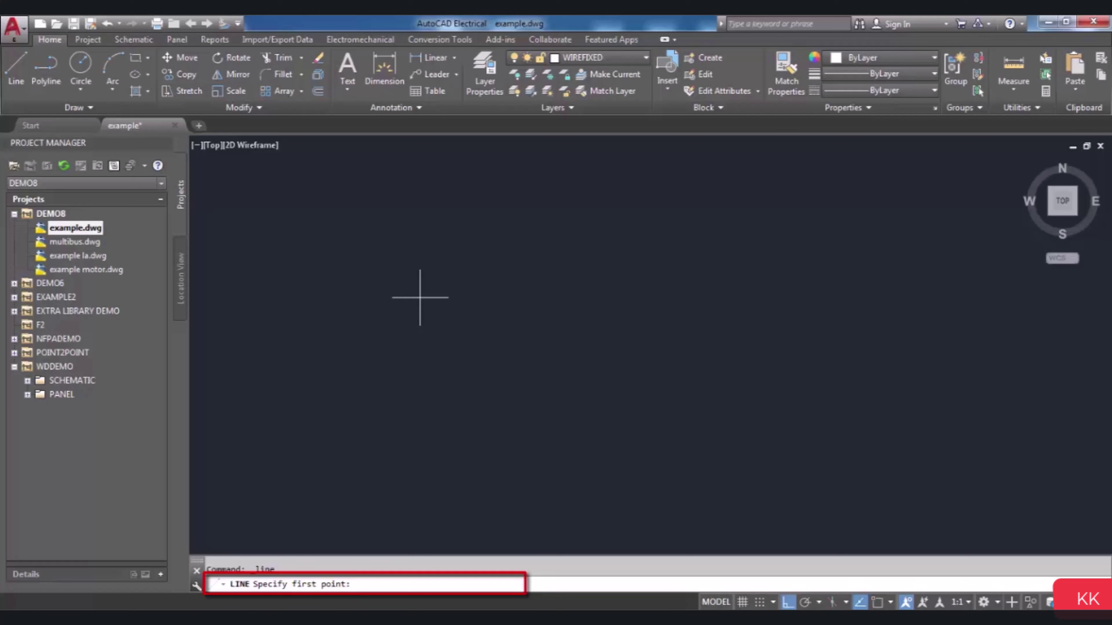
click(419, 298)
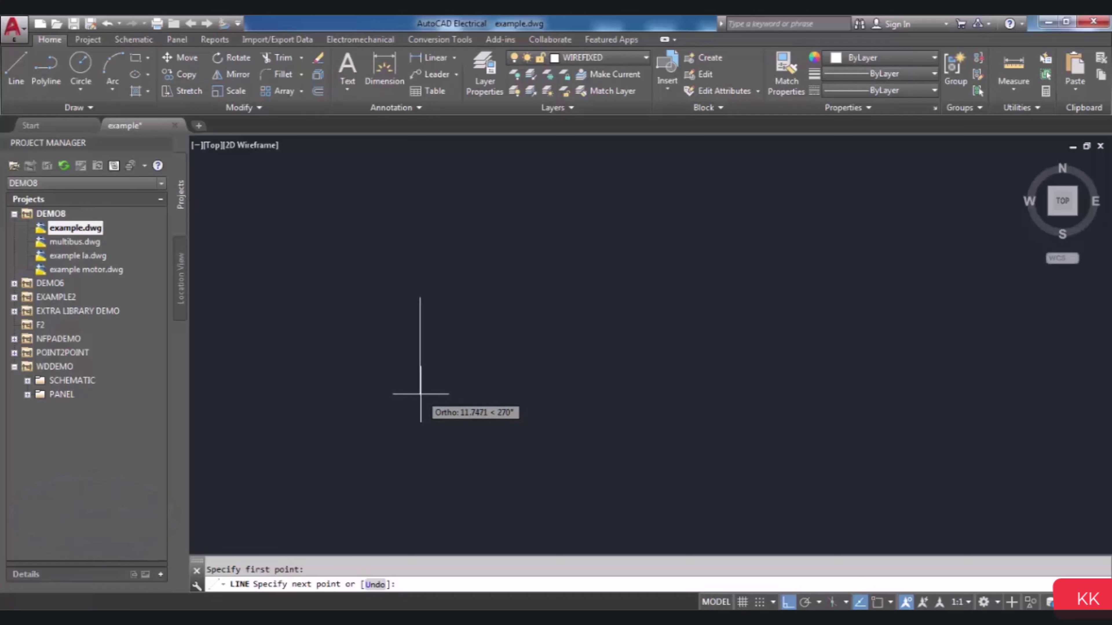
click(420, 393)
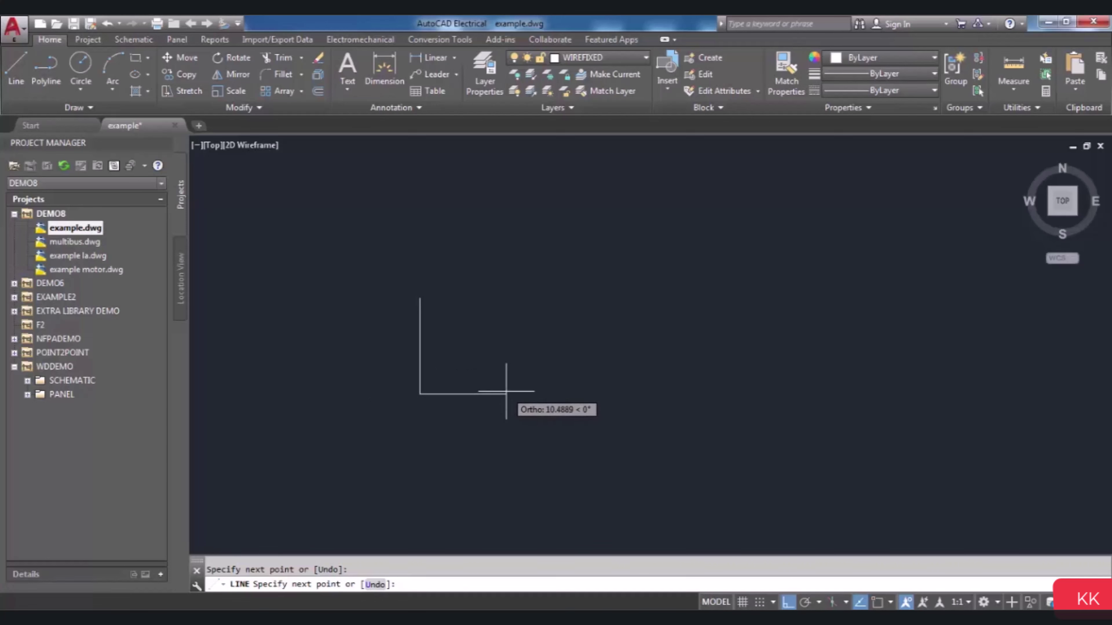
click(504, 394)
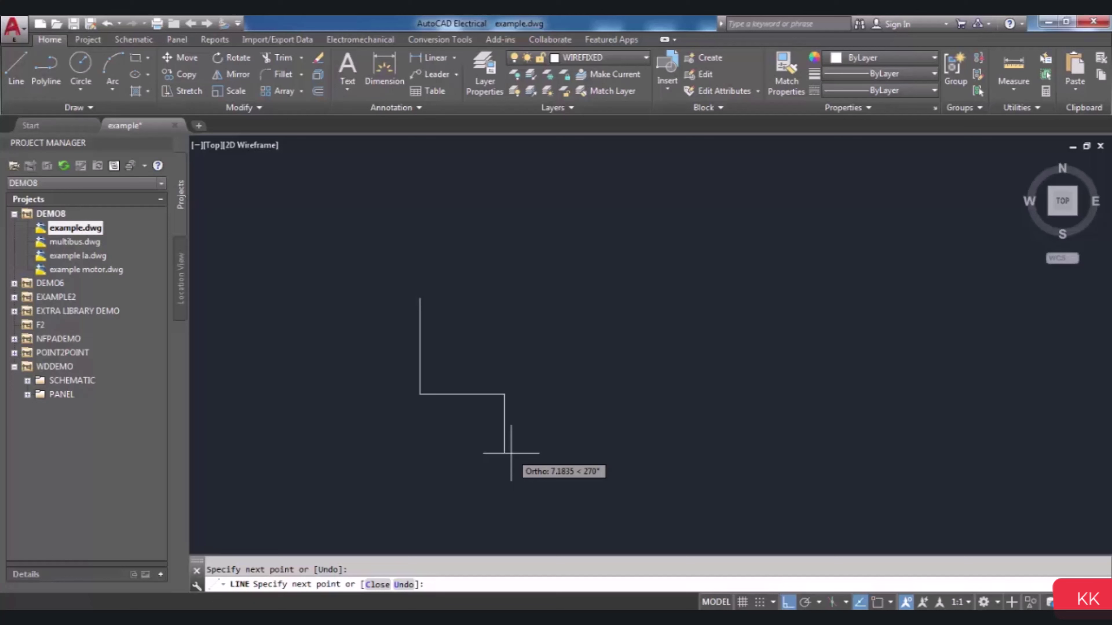
key(Return)
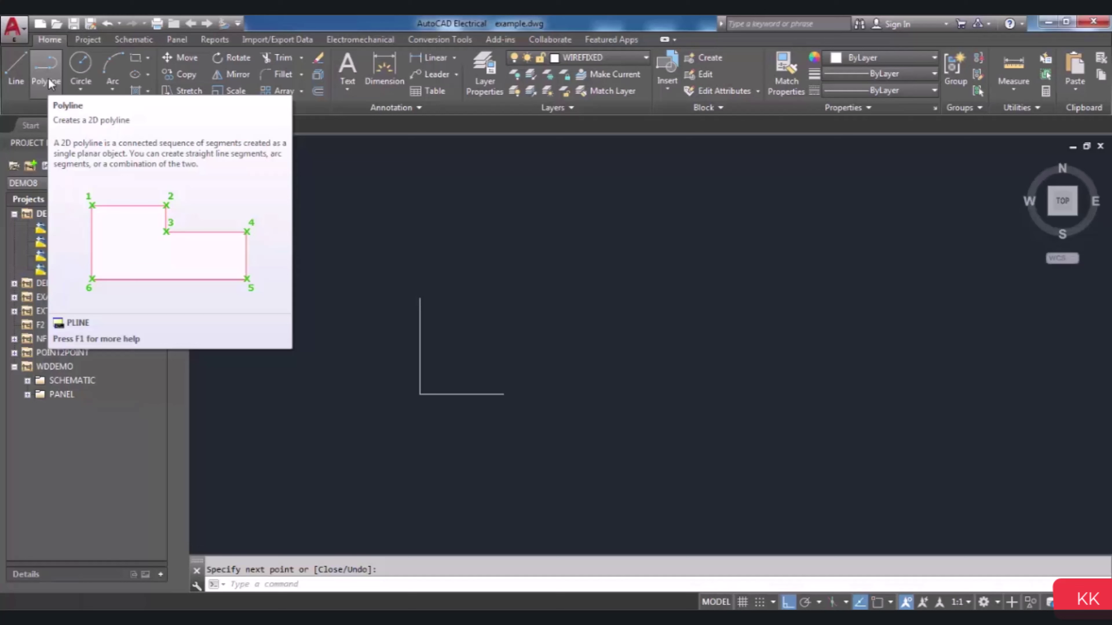
key(Return)
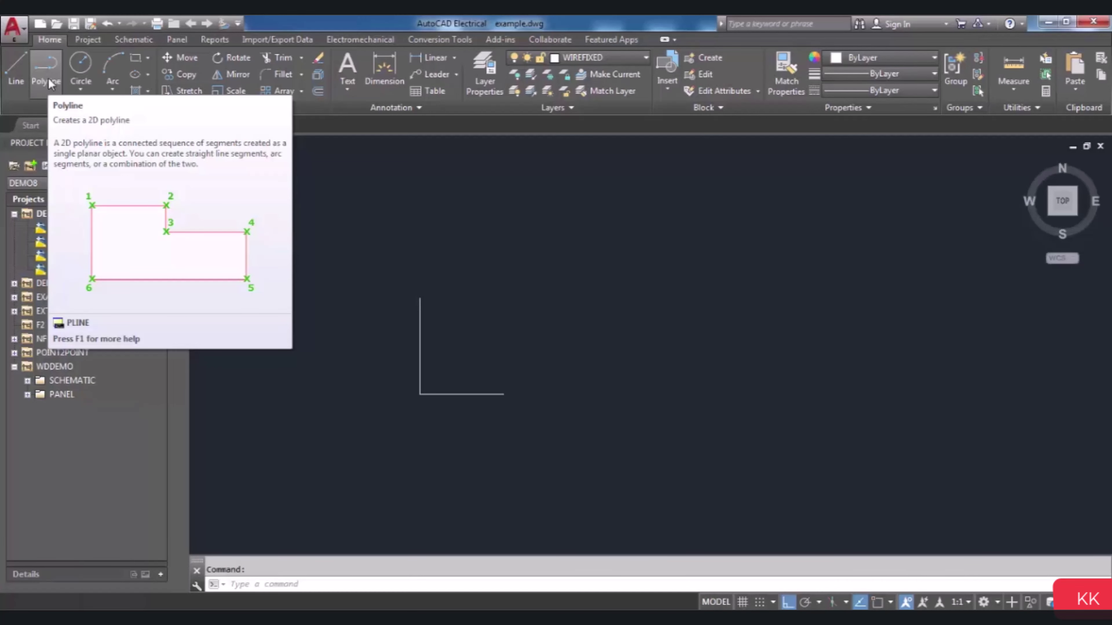
Step: Draw a similar two-segment L shape as a polyline to the right of the first one, running down and across to the right
click(48, 77)
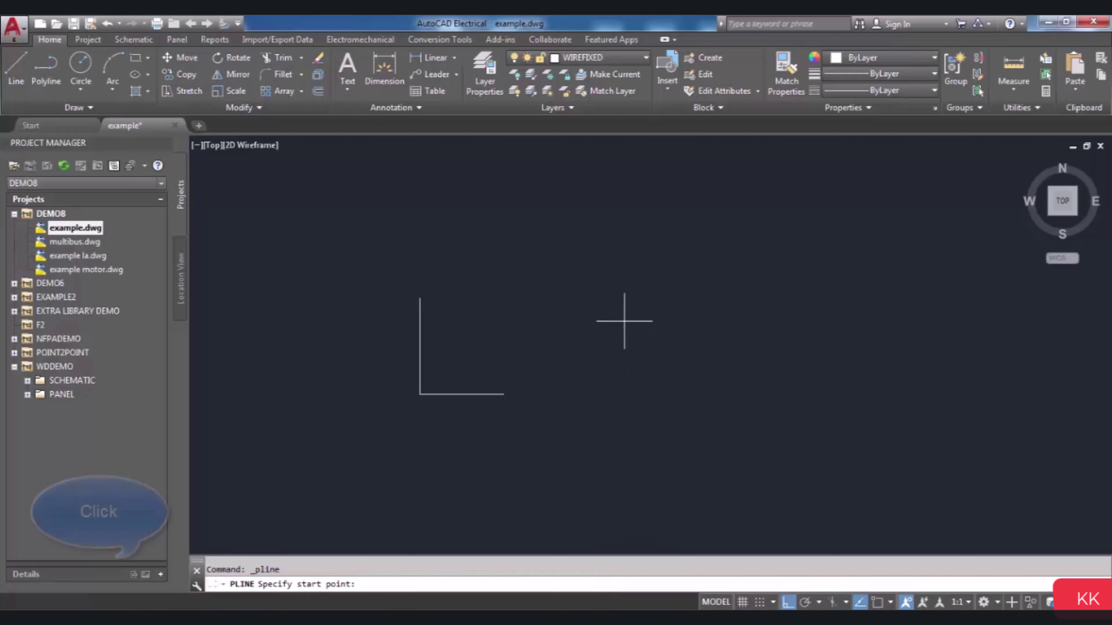
click(625, 311)
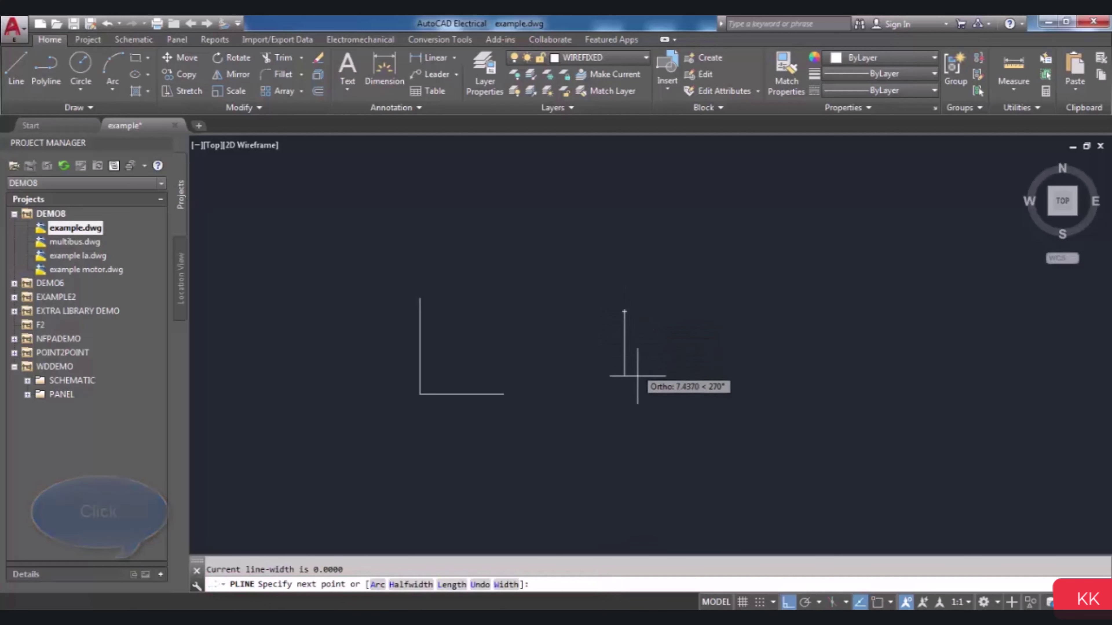
click(629, 404)
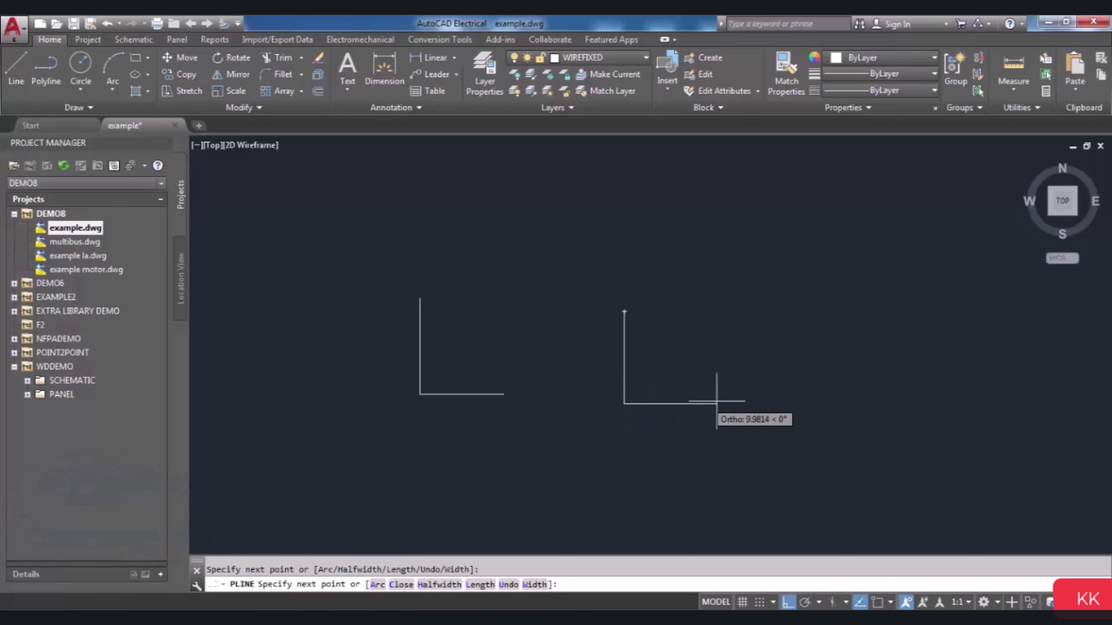
click(728, 402)
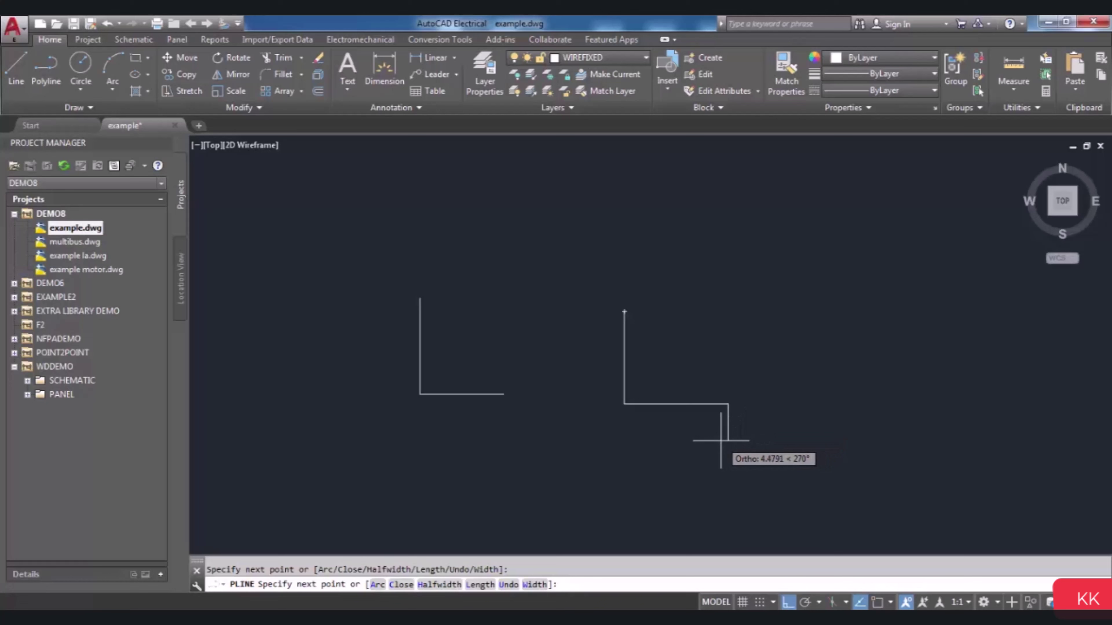
key(Escape)
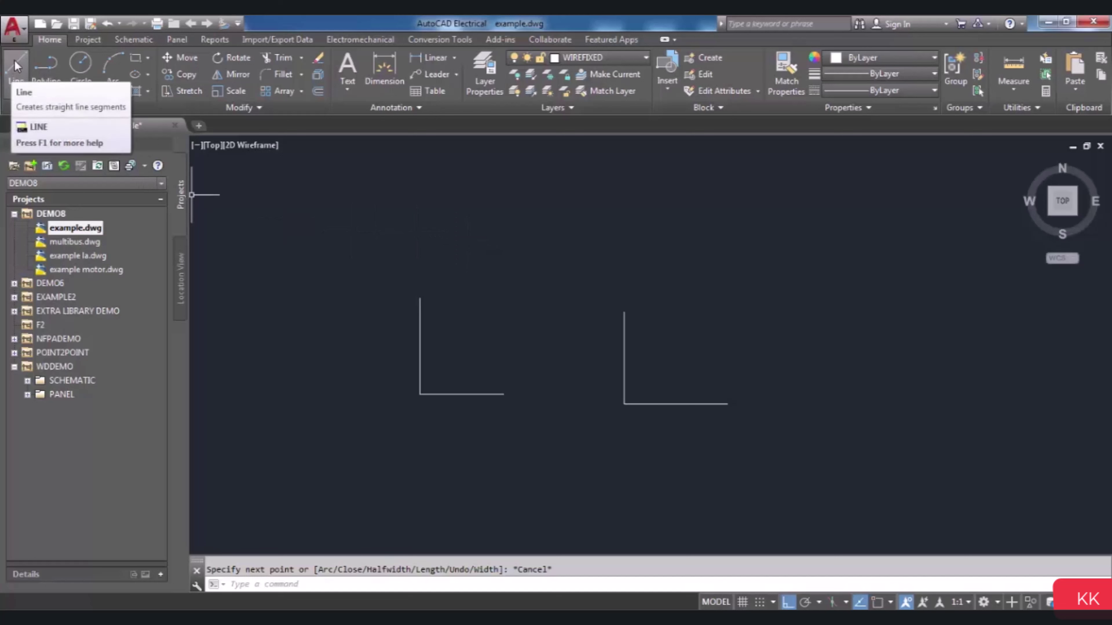
Step: Draw an open-top U shape from three connected line segments below the first L shape
click(13, 72)
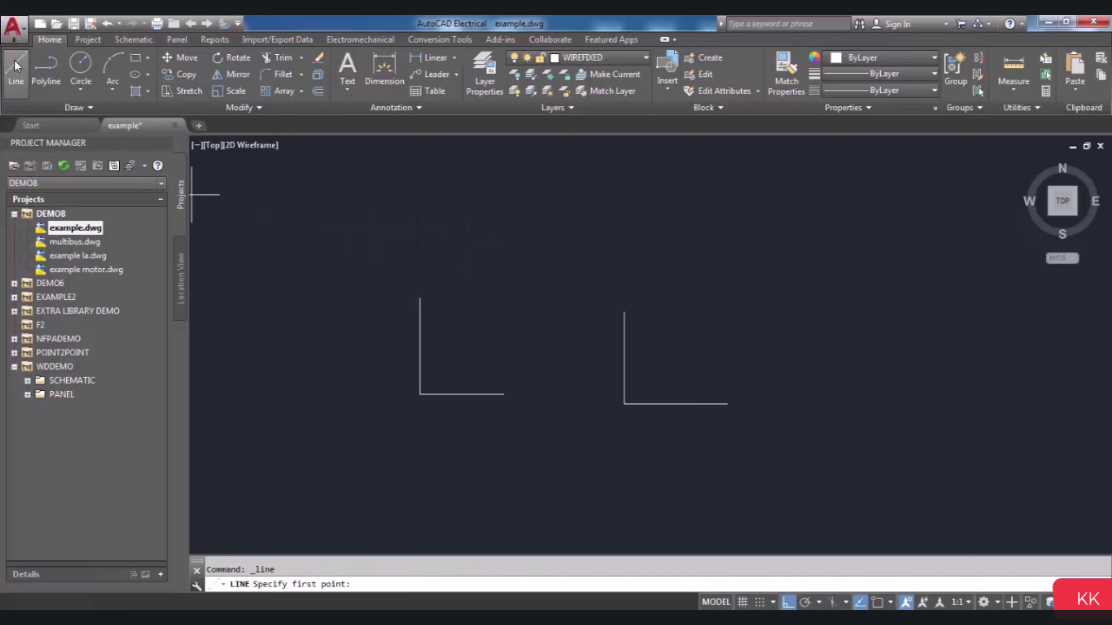
click(474, 434)
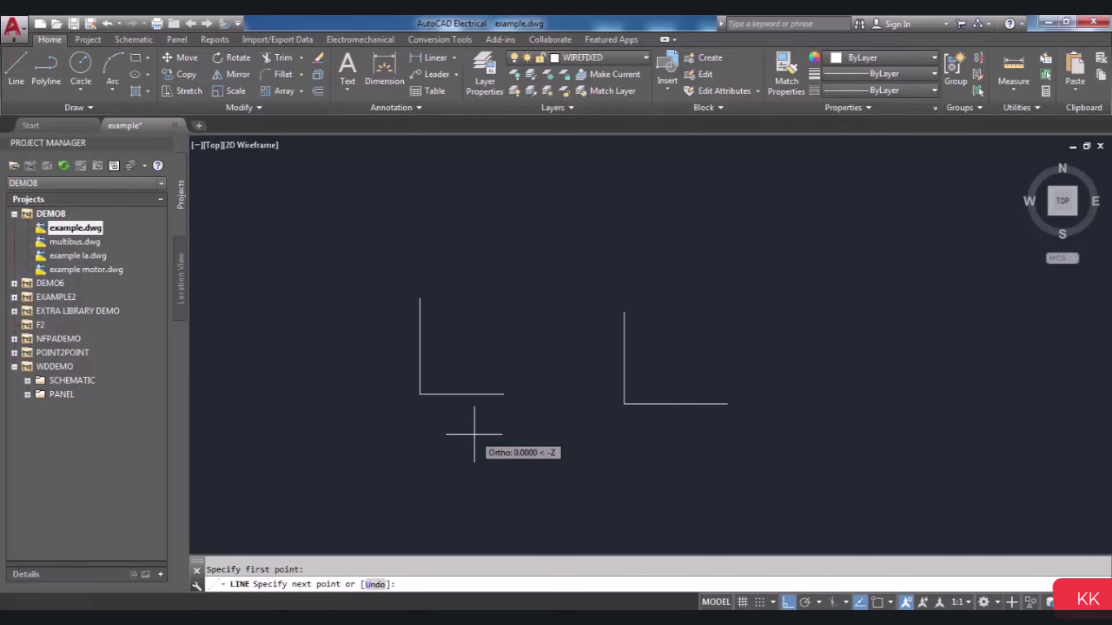
click(473, 506)
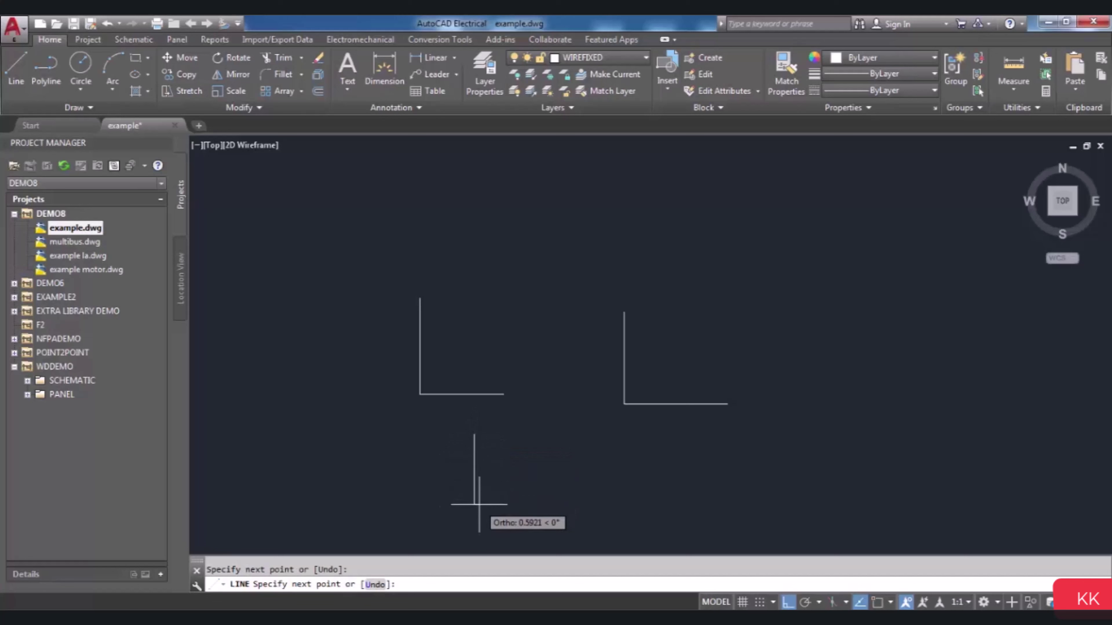
click(389, 513)
click(407, 443)
key(Escape)
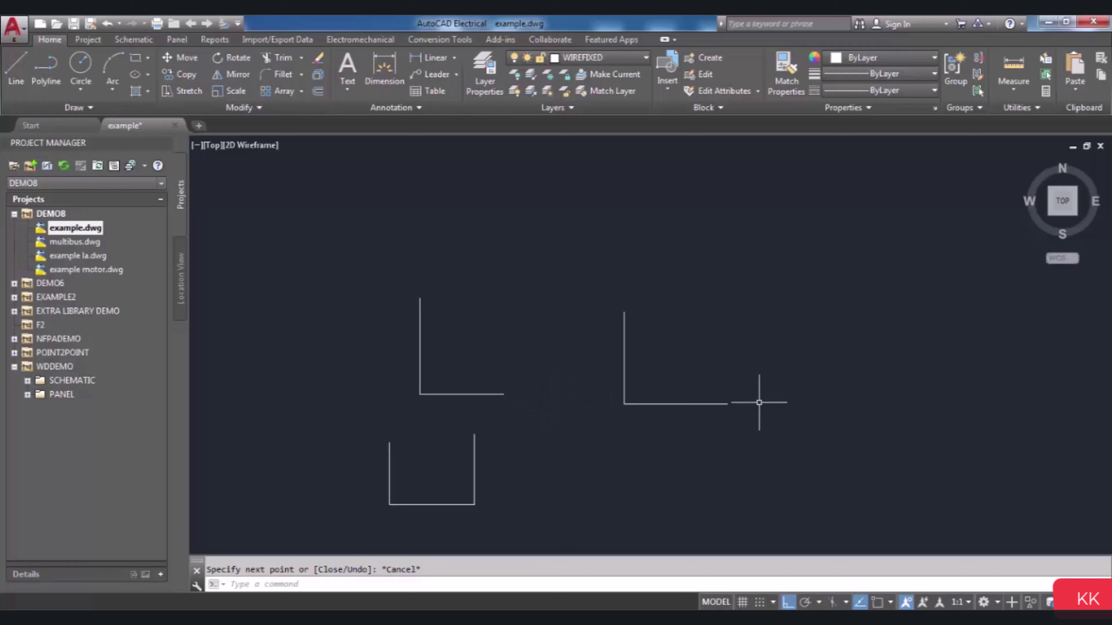
Step: Draw a centre-radius circle with a radius of 2 in the empty area to the right of the polyline
scroll(663, 382, down, 2)
scroll(750, 390, up, 2)
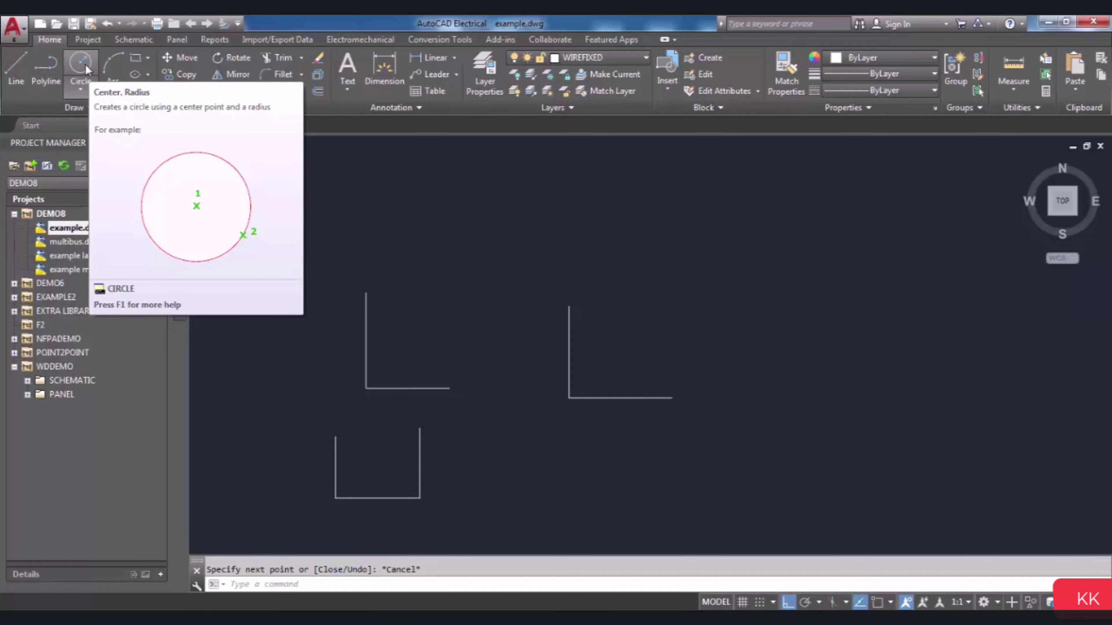
click(78, 92)
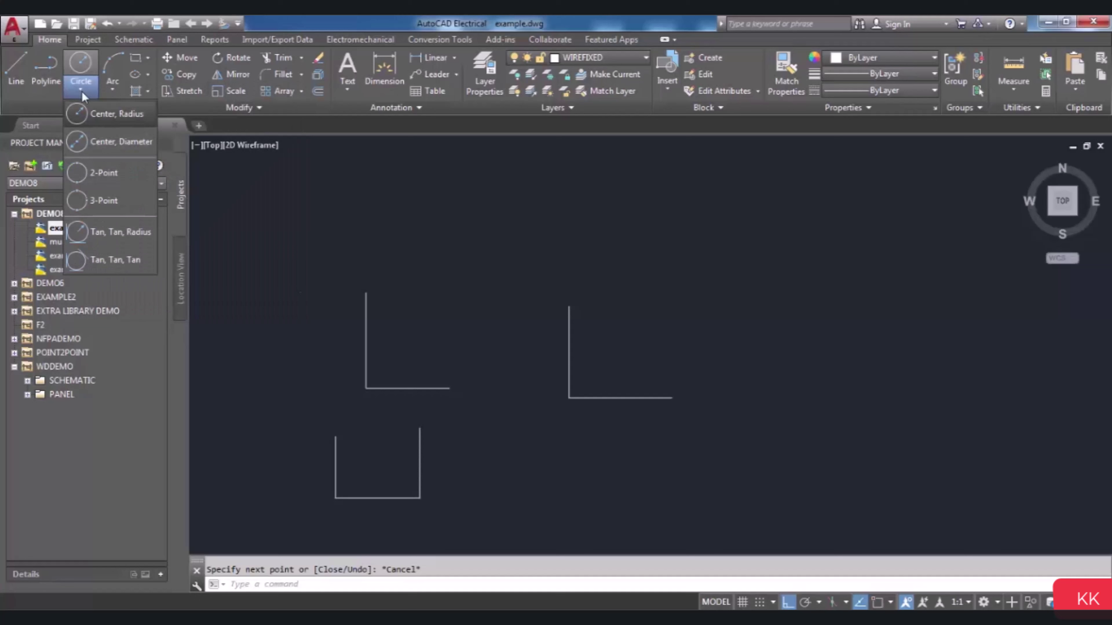
click(106, 114)
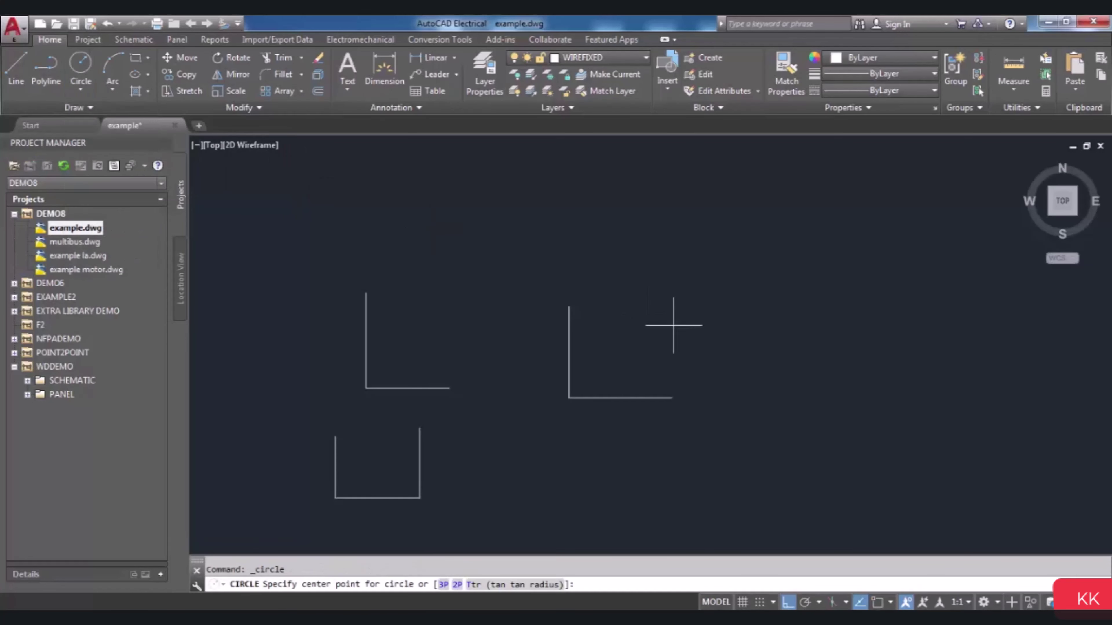
scroll(755, 335, down, 2)
scroll(741, 364, up, 2)
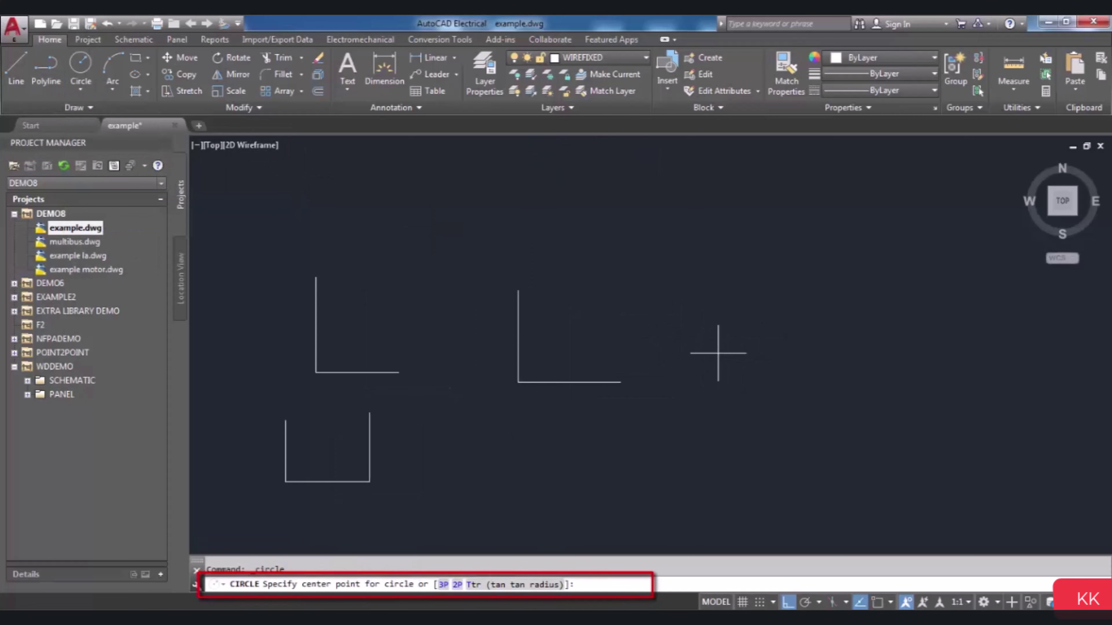
click(777, 341)
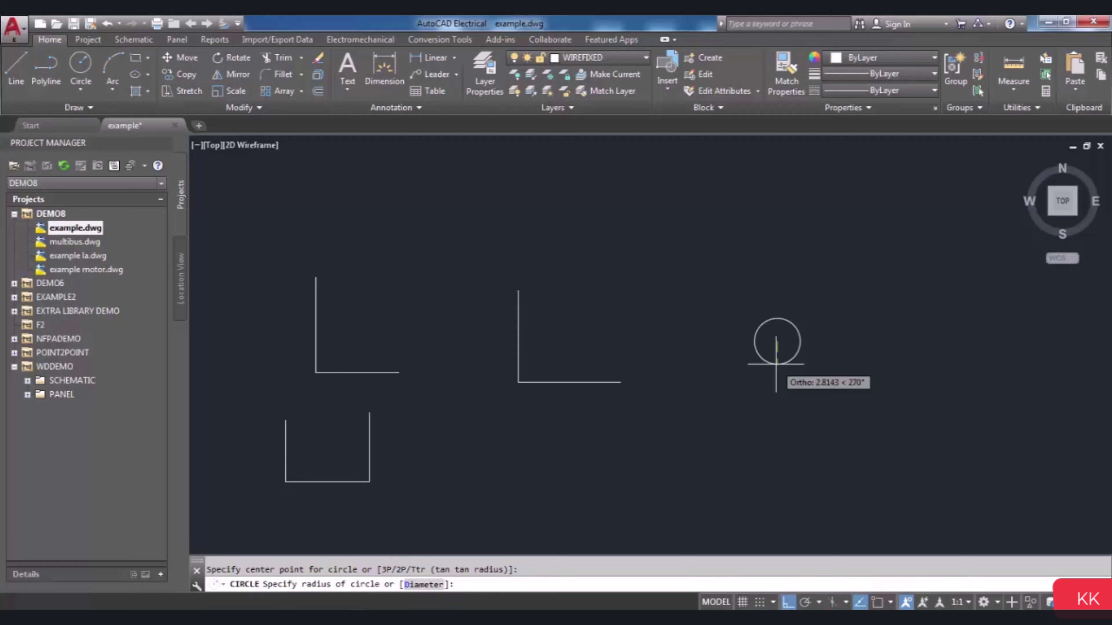
text(2)
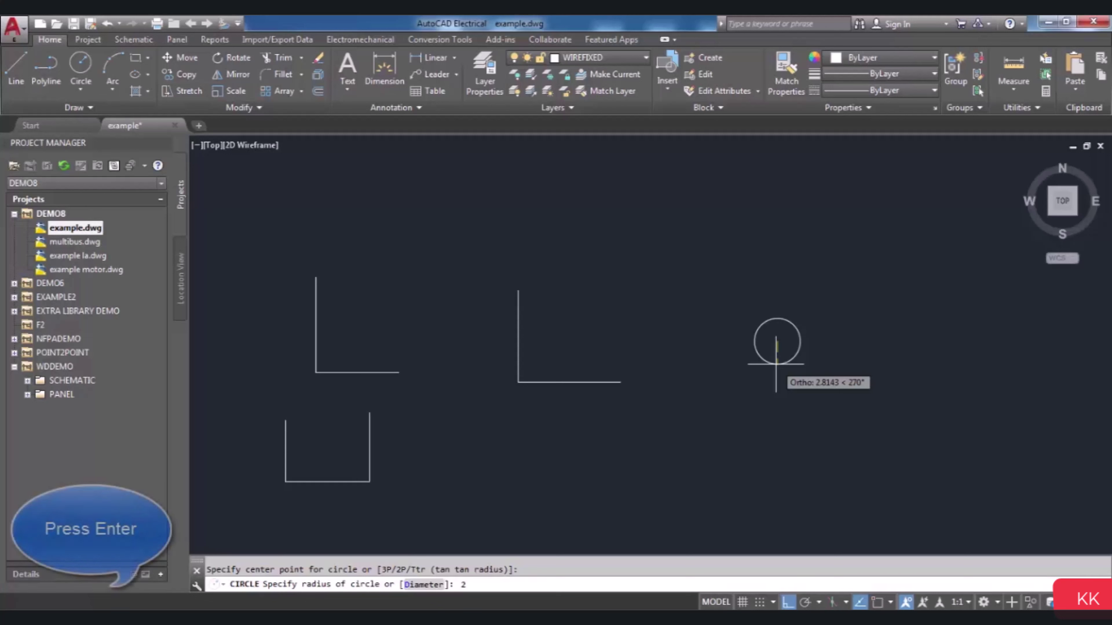
key(Return)
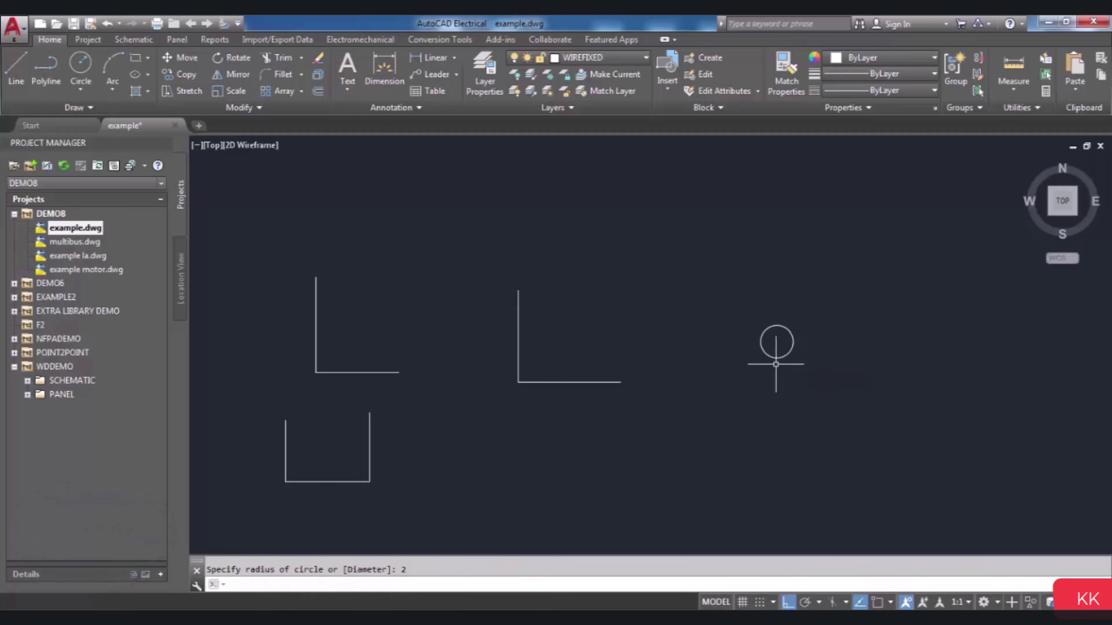
Step: Draw a second circle to the right of the first, using the Diameter option with a diameter of 3
scroll(776, 363, up, 5)
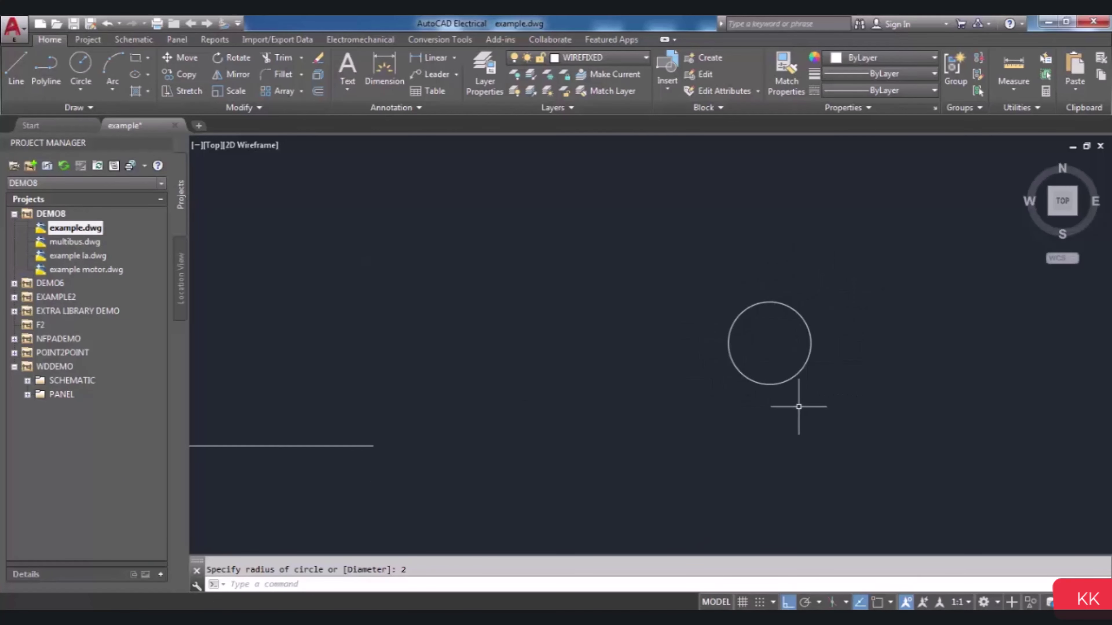
scroll(909, 367, up, 2)
scroll(678, 350, down, 4)
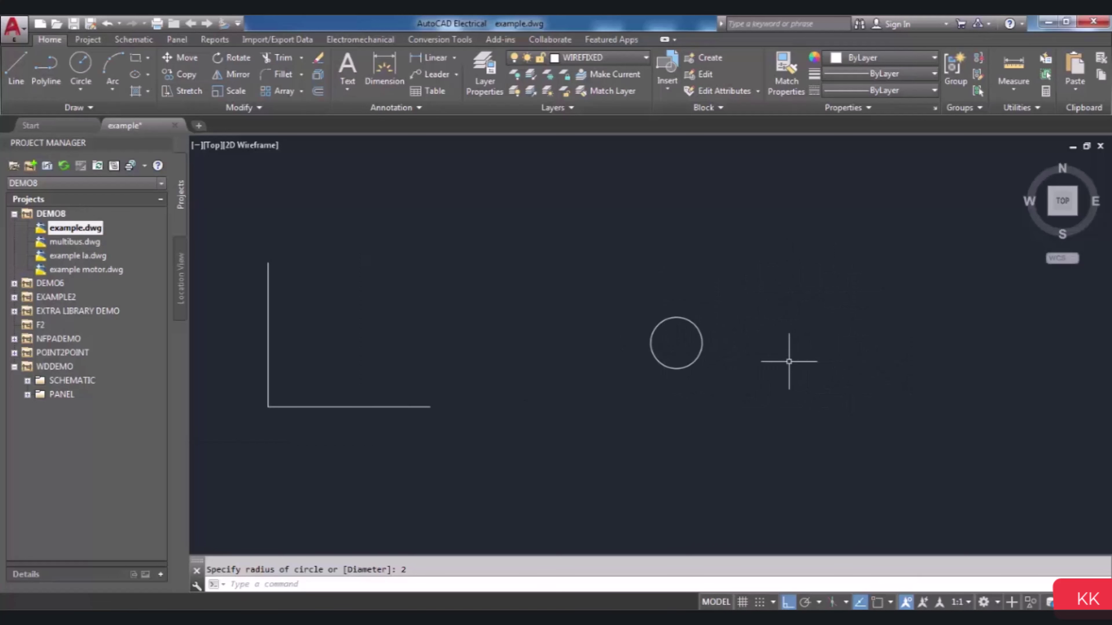
scroll(832, 355, up, 3)
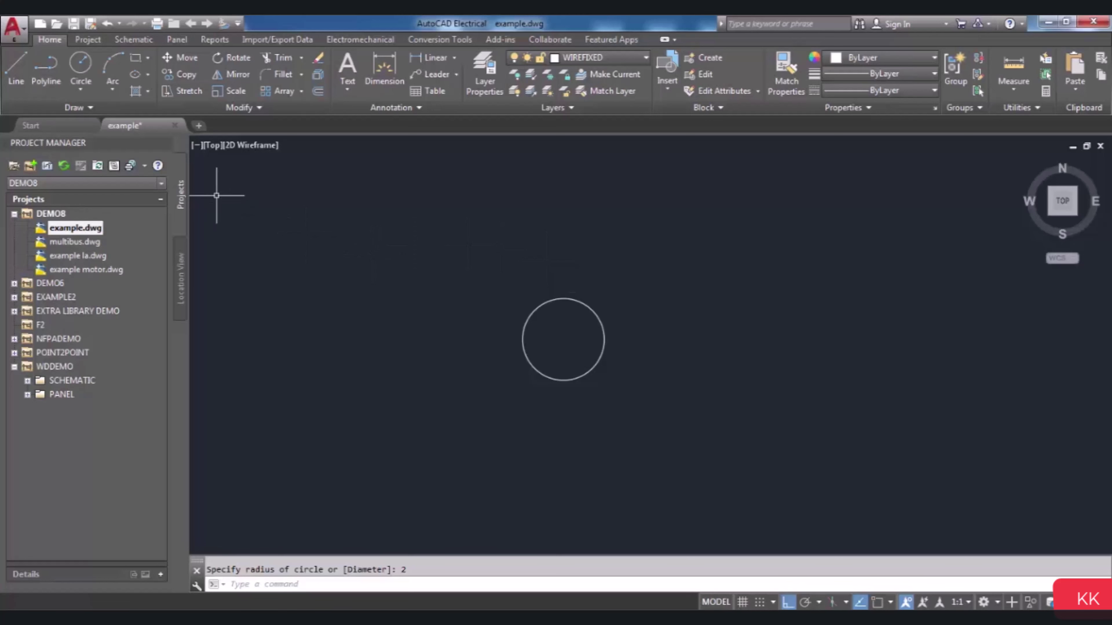
click(87, 93)
click(90, 114)
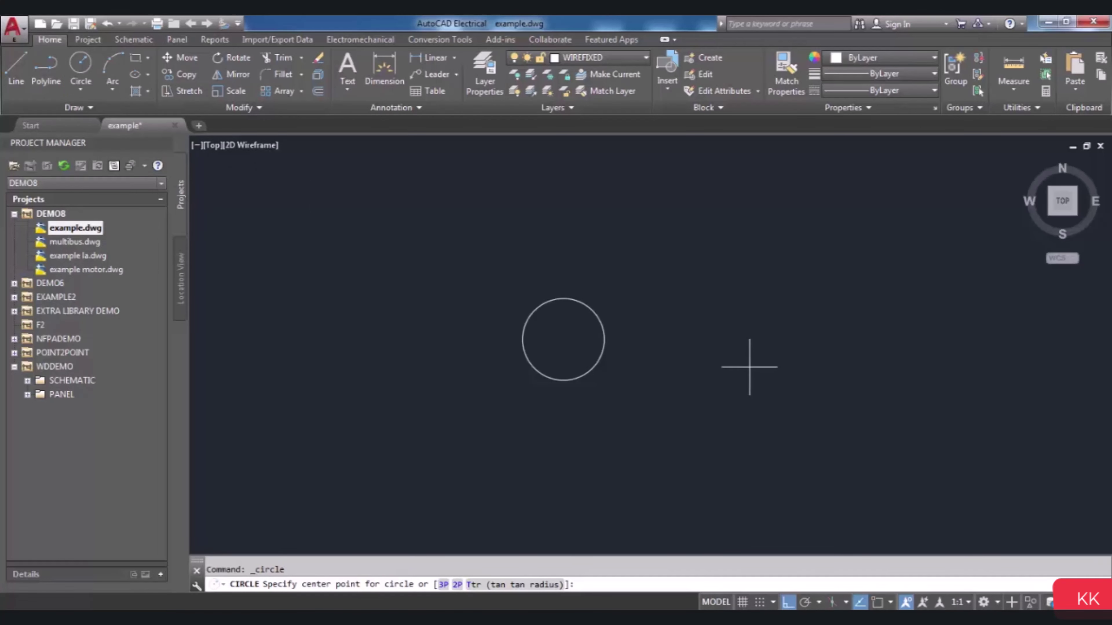
click(842, 339)
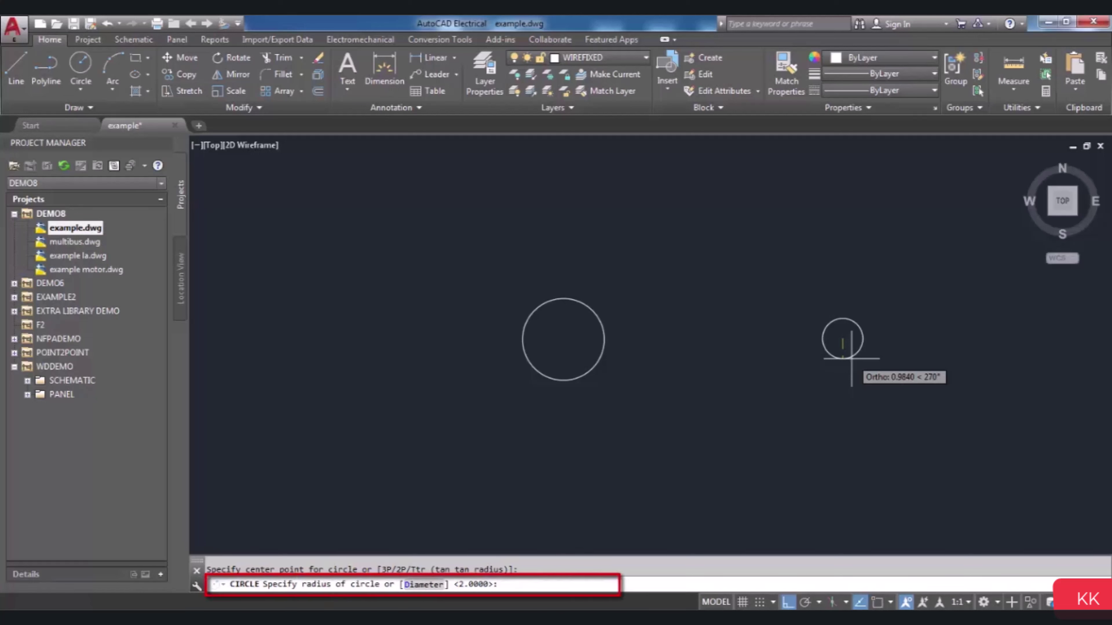
text(d)
key(Return)
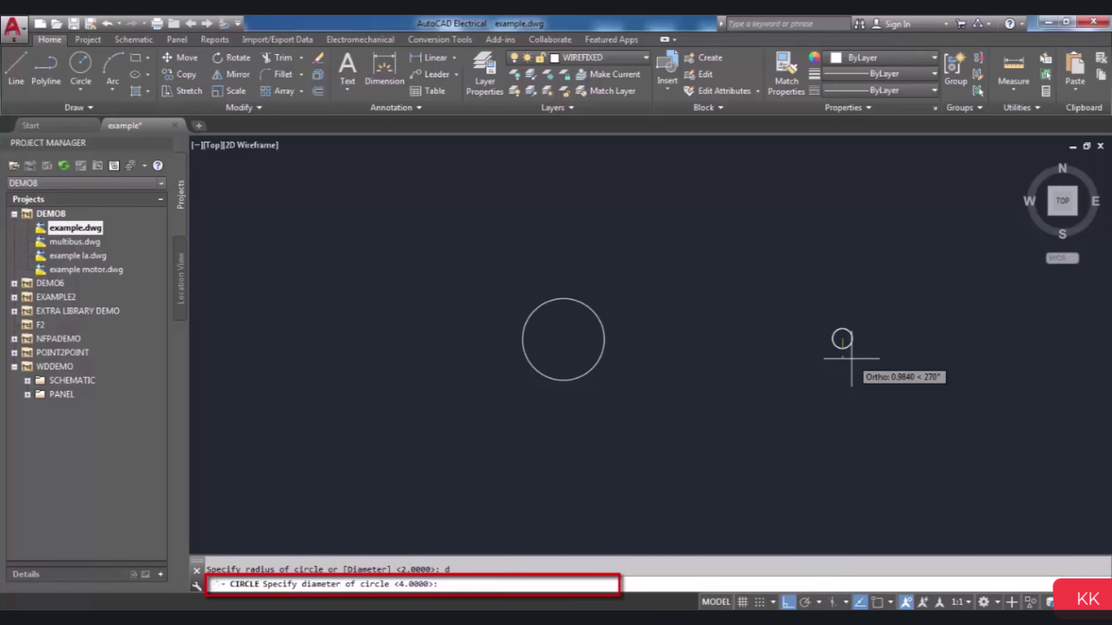
text(3)
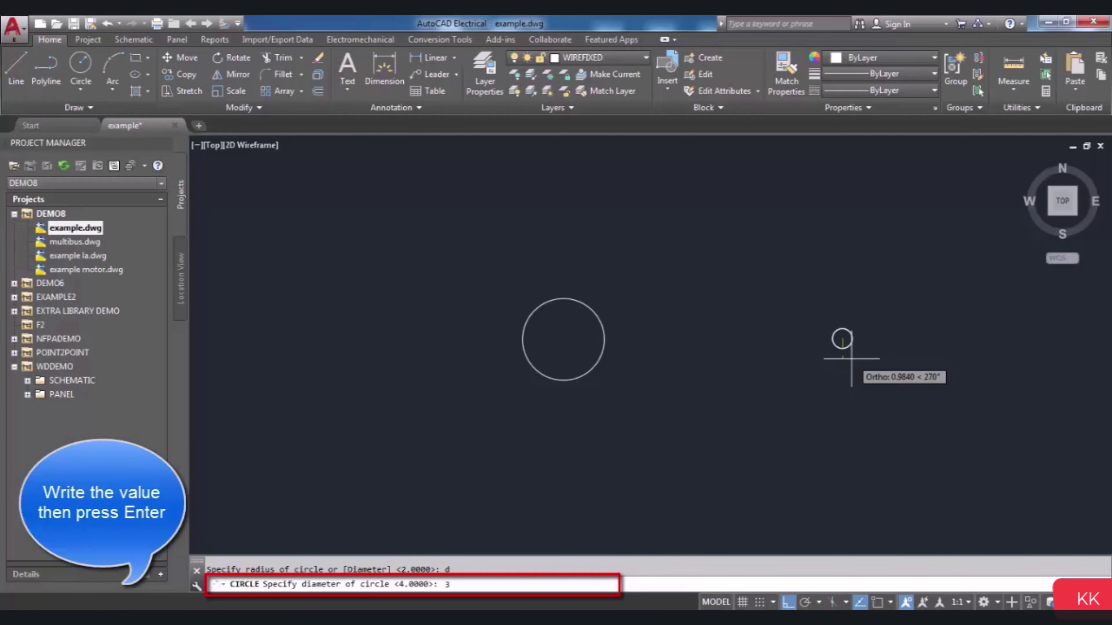
key(Return)
Step: Draw a wide rectangle by two opposite corners in the empty area below the two circles
scroll(853, 338, up, 2)
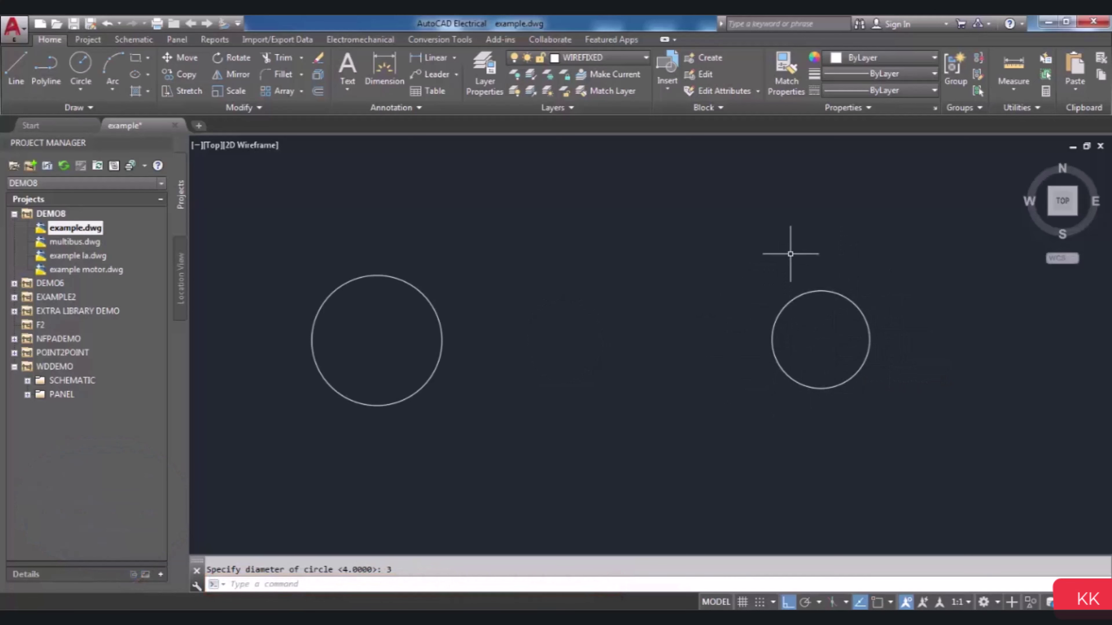
scroll(692, 368, down, 2)
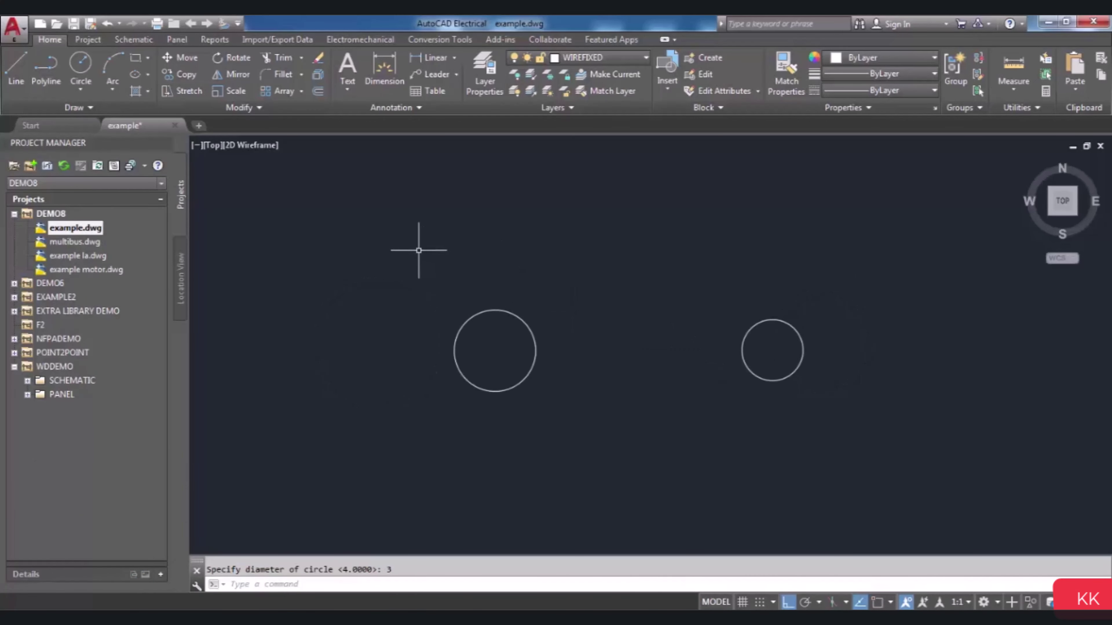
click(138, 55)
scroll(521, 248, down, 2)
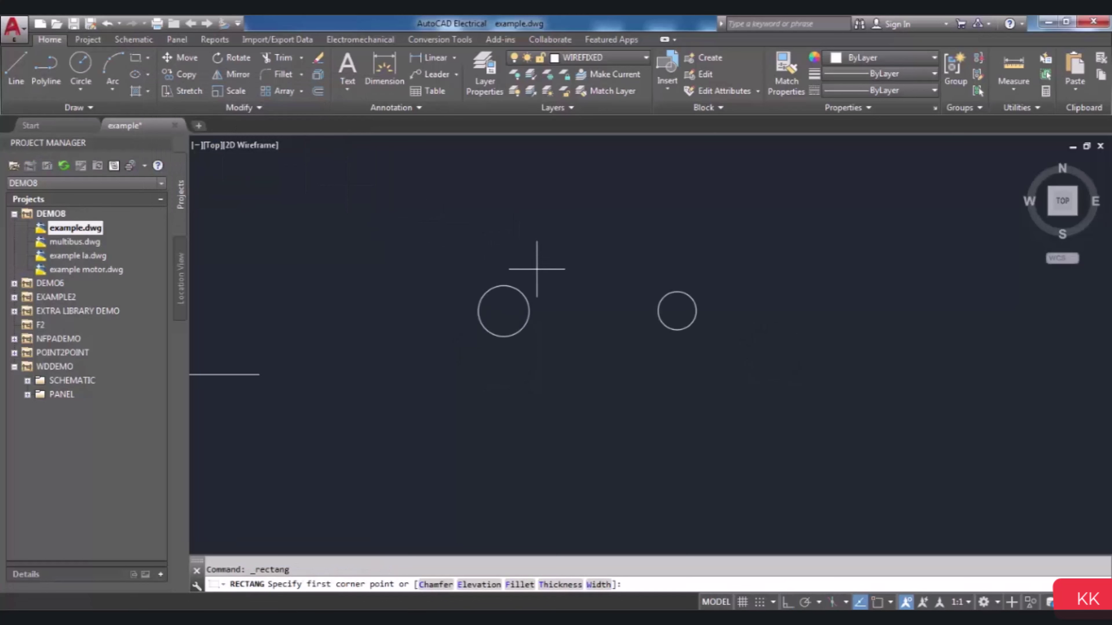
scroll(622, 439, up, 2)
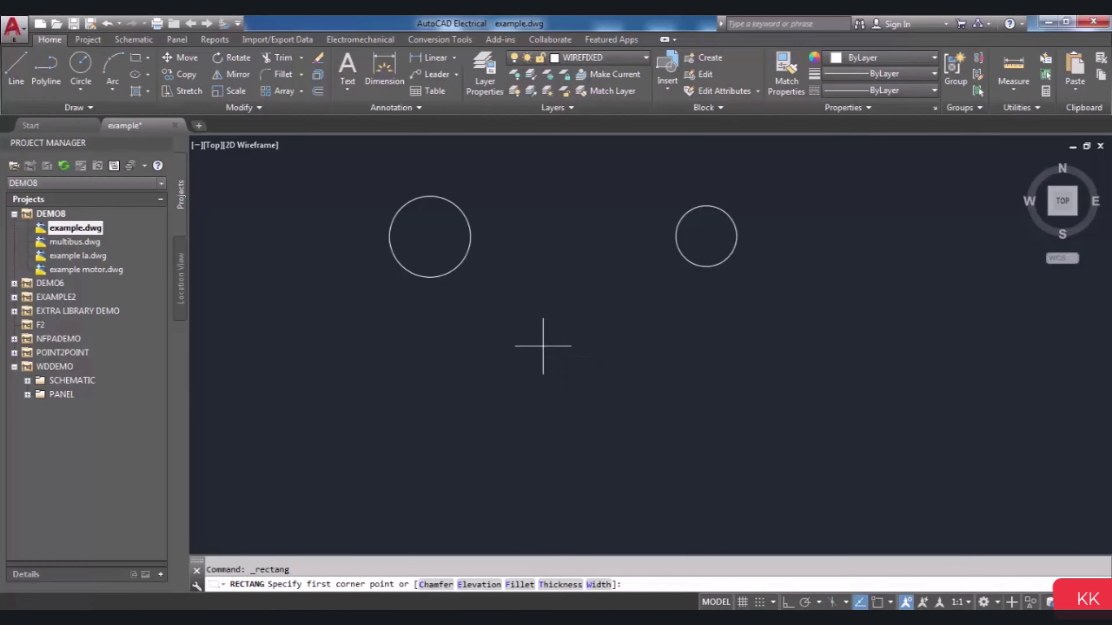
click(446, 346)
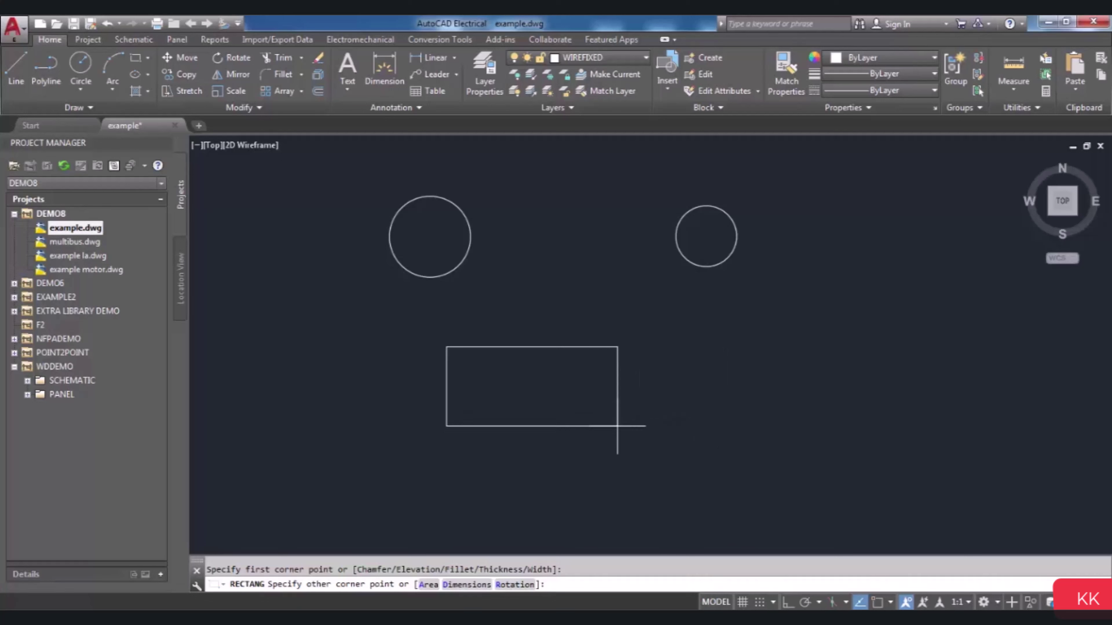
click(650, 425)
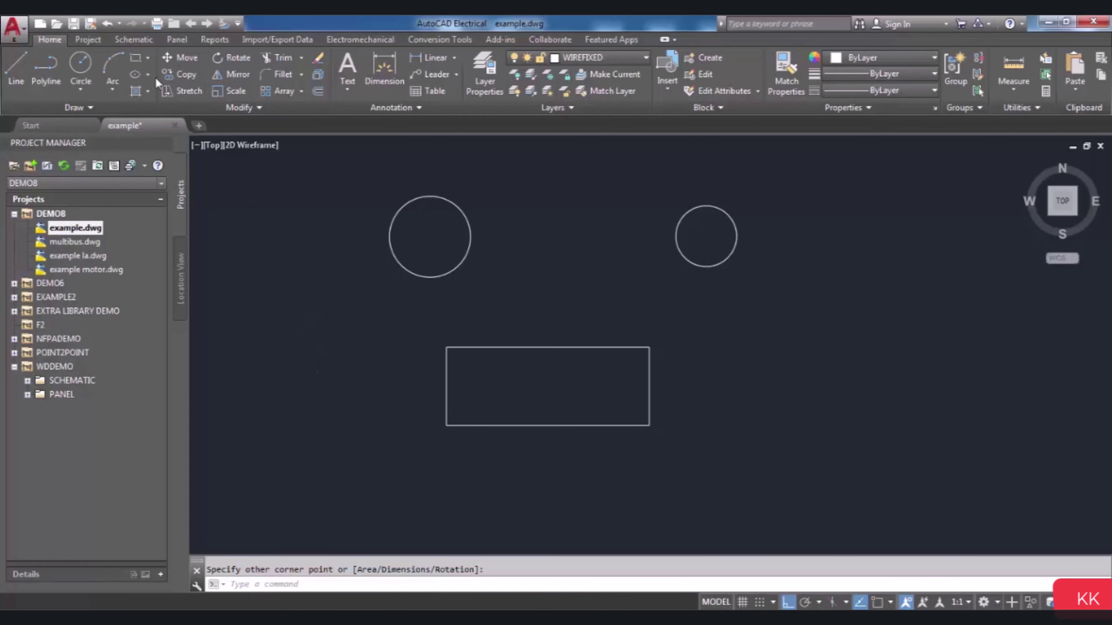
Step: Draw a rectangle to the right of the wide rectangle using the Dimensions option, with length 3 and width 2
click(136, 59)
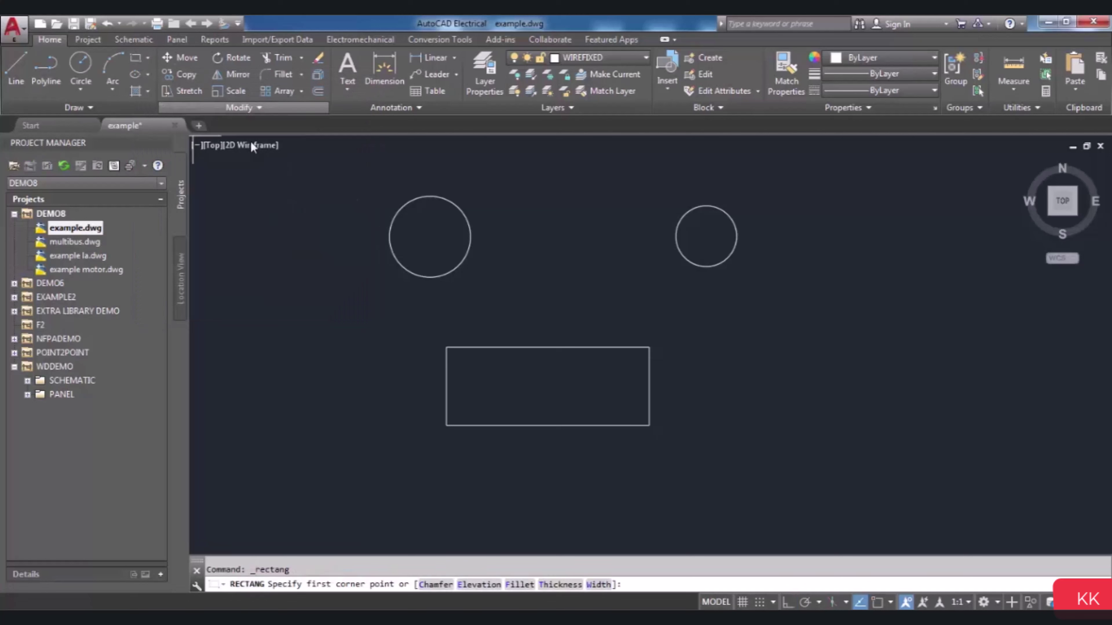
click(754, 346)
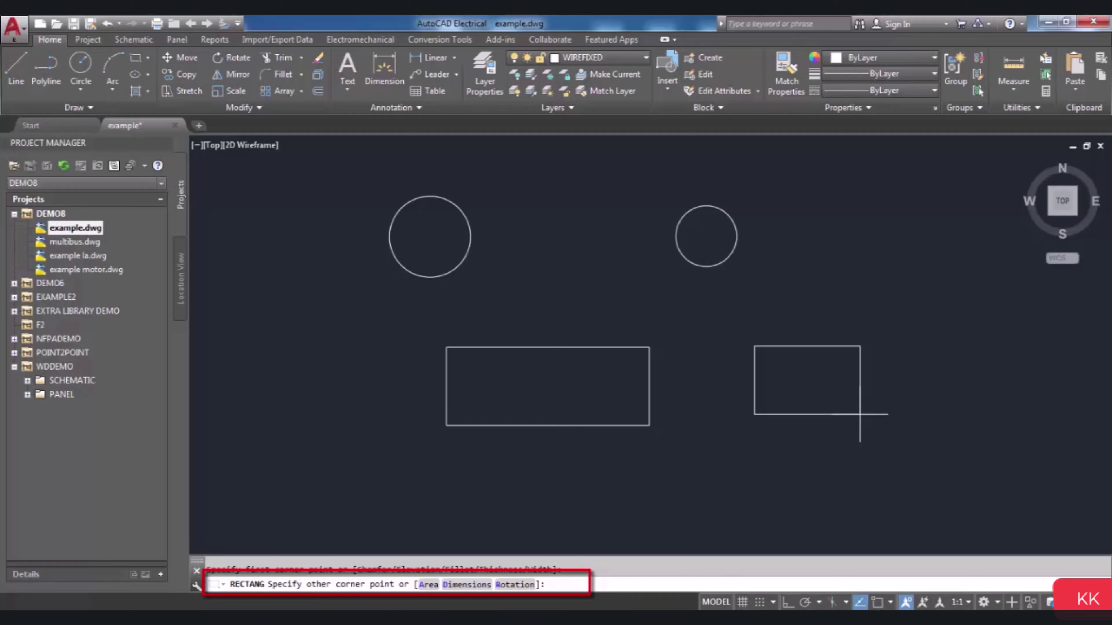
text(d)
key(Return)
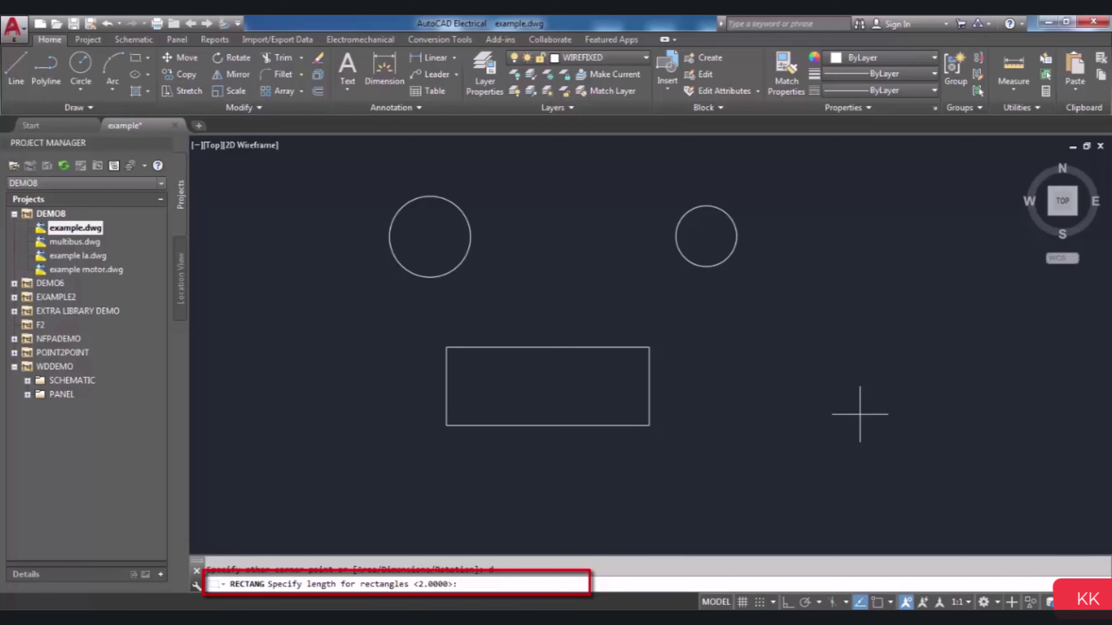
text(3)
key(Return)
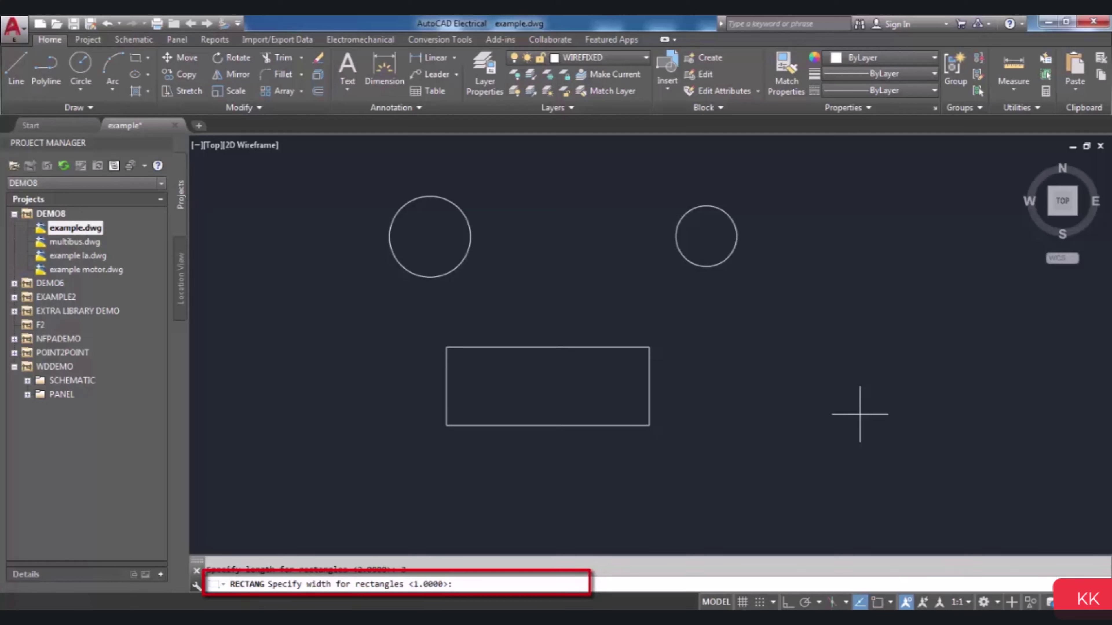
text(2)
key(Return)
scroll(851, 394, up, 2)
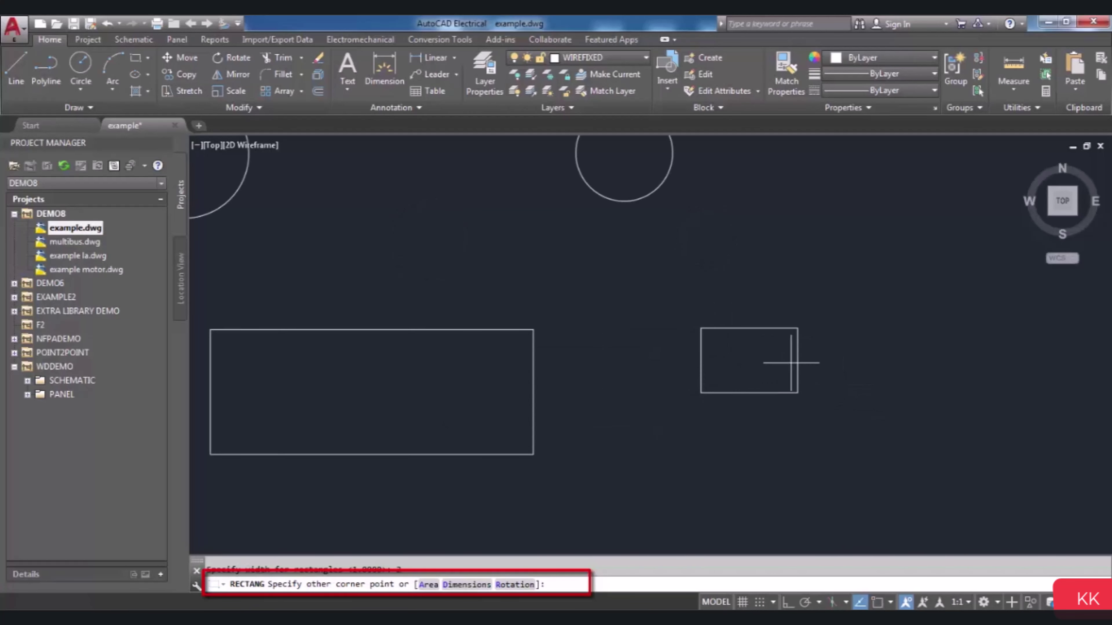
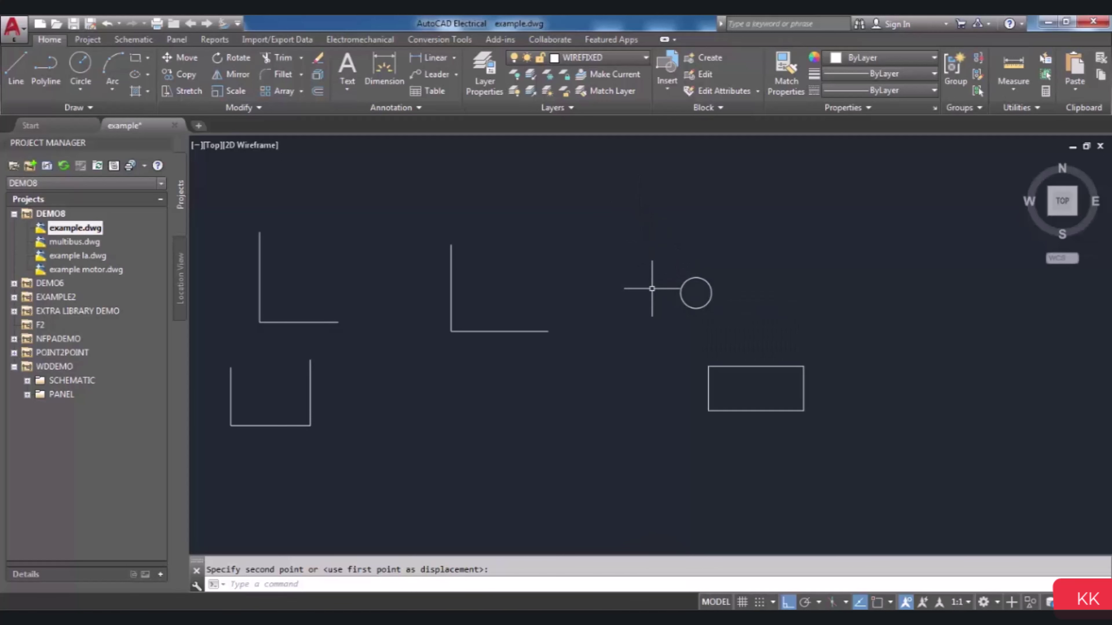
Step: Move the circle above the rectangle about 6.7 units horizontally to the left, using its centre as the base point
click(697, 292)
click(697, 292)
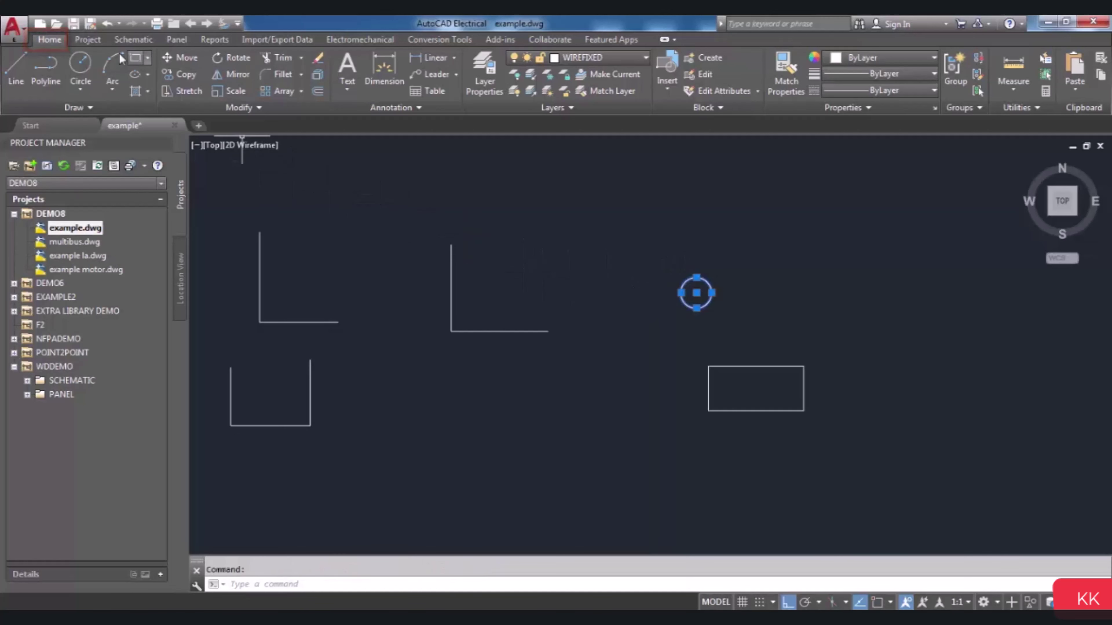
click(187, 59)
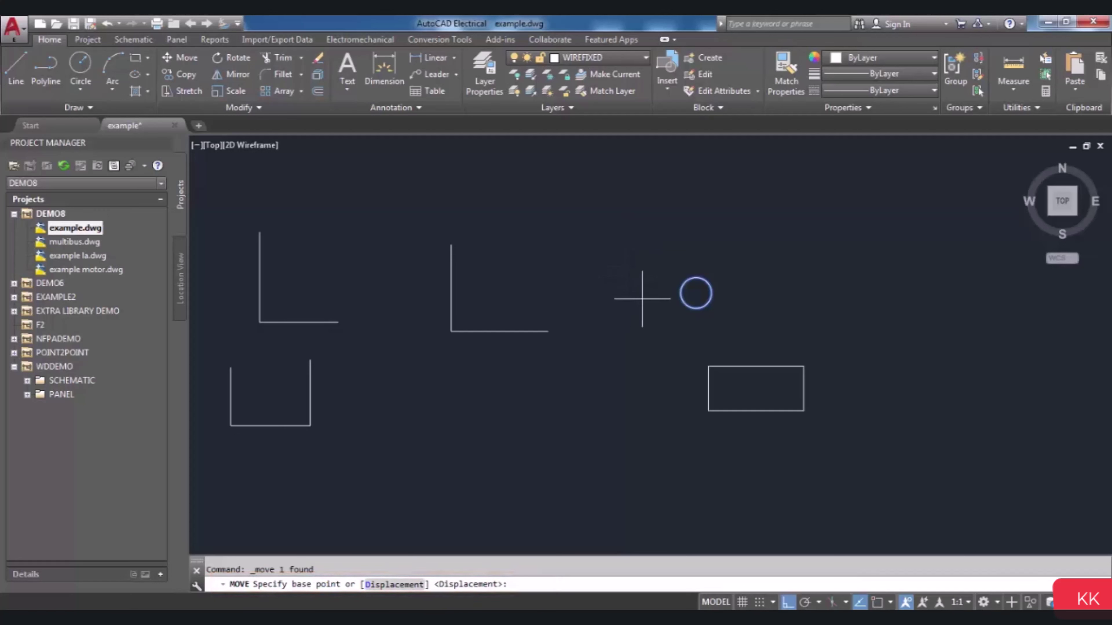
click(696, 293)
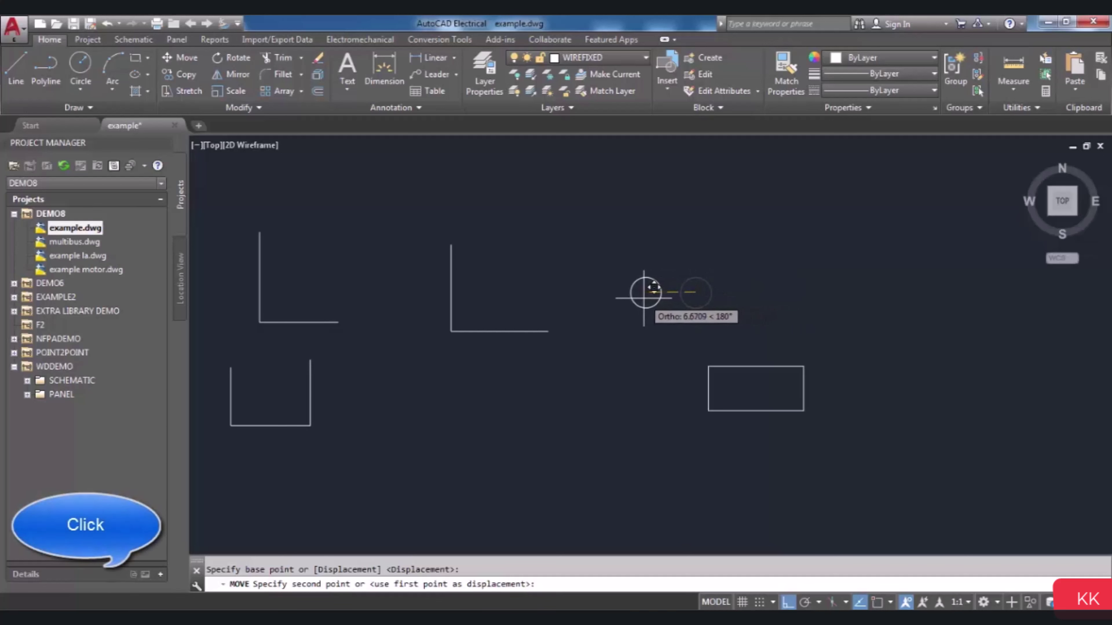
click(645, 294)
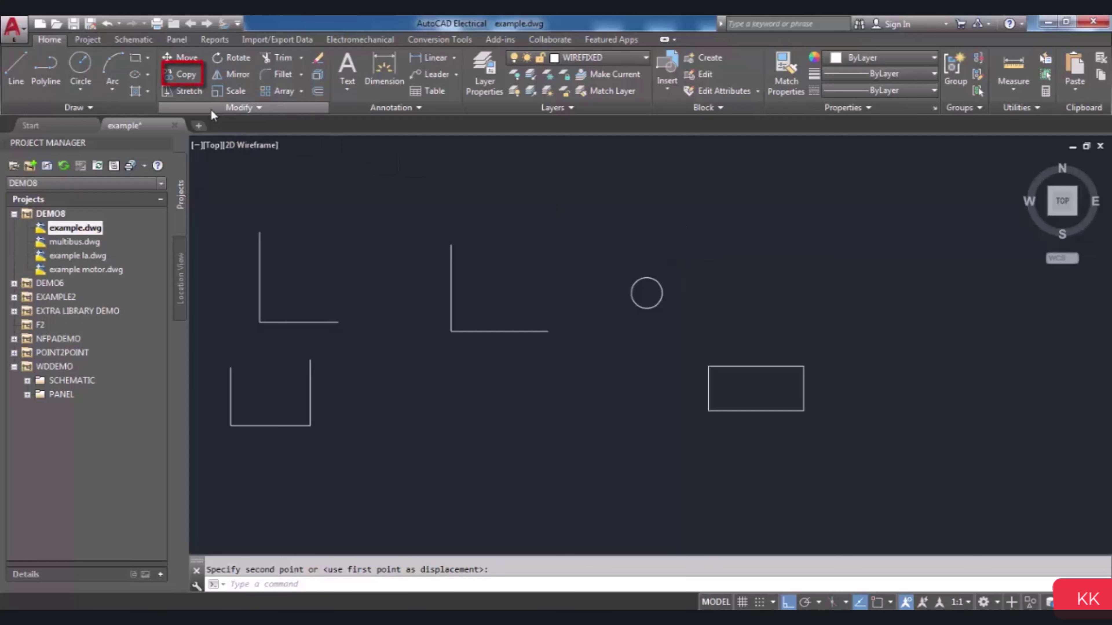
Step: Copy the circle from its centre, placing one copy directly above it and another directly to its left
click(189, 77)
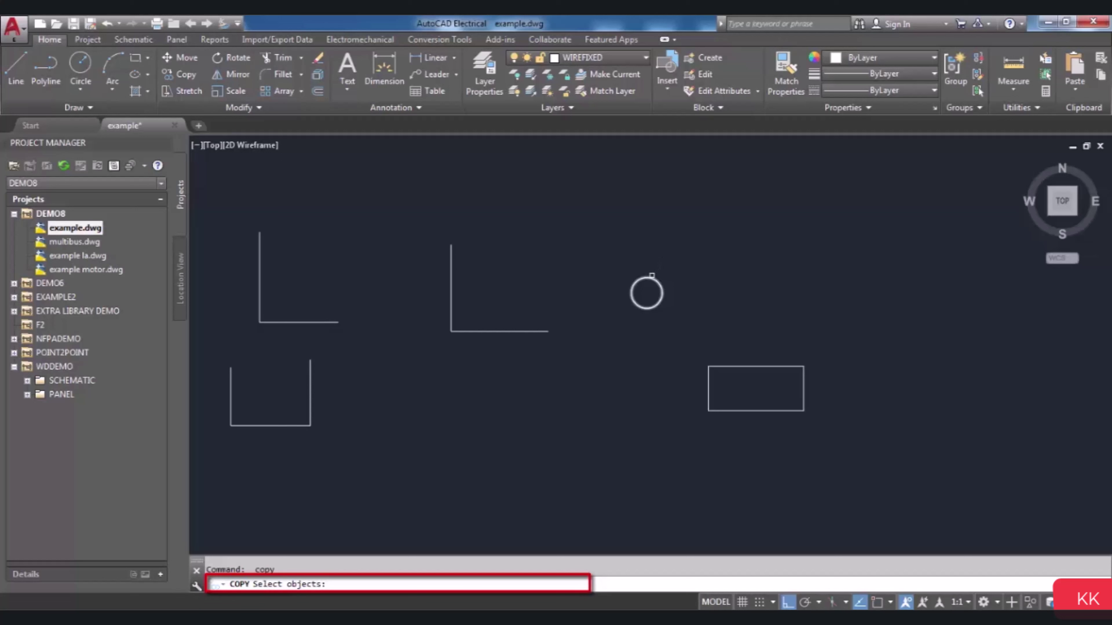
click(652, 277)
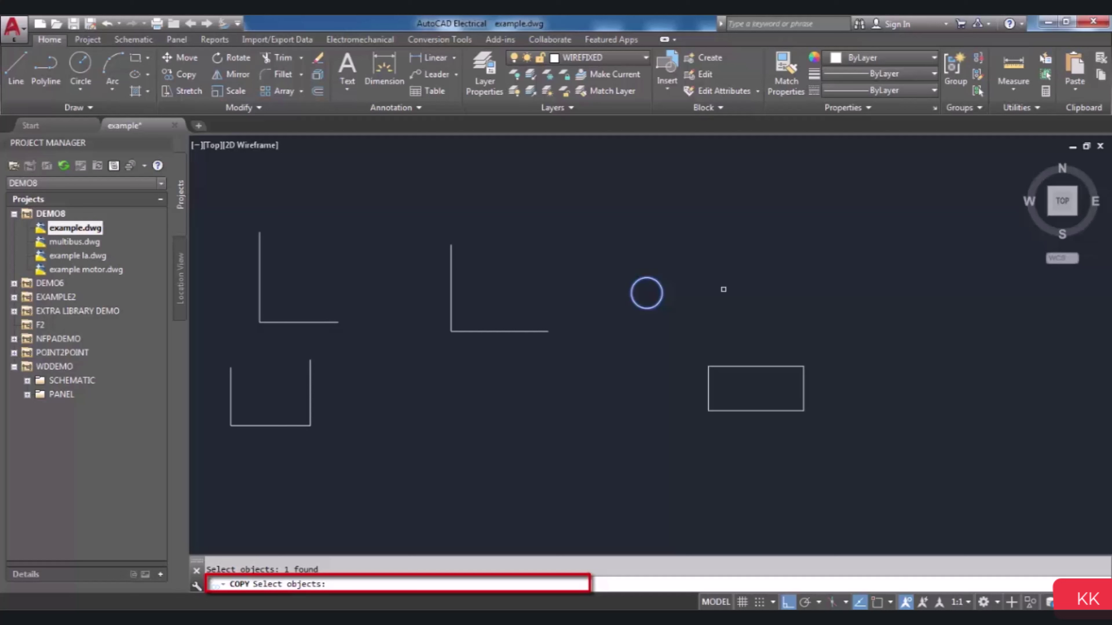
key(Return)
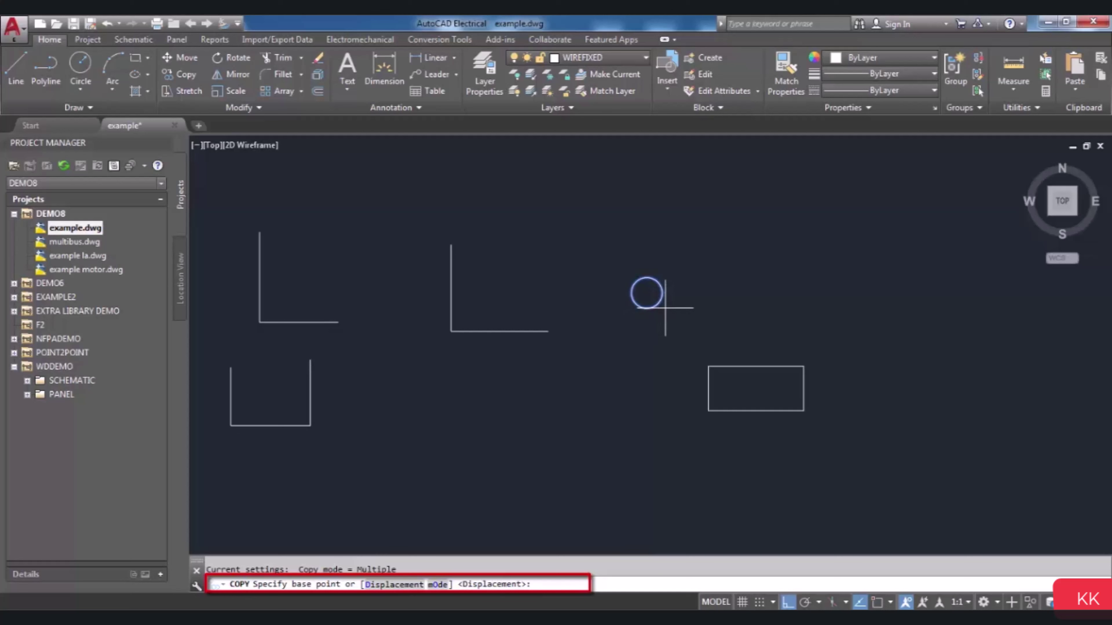
click(645, 293)
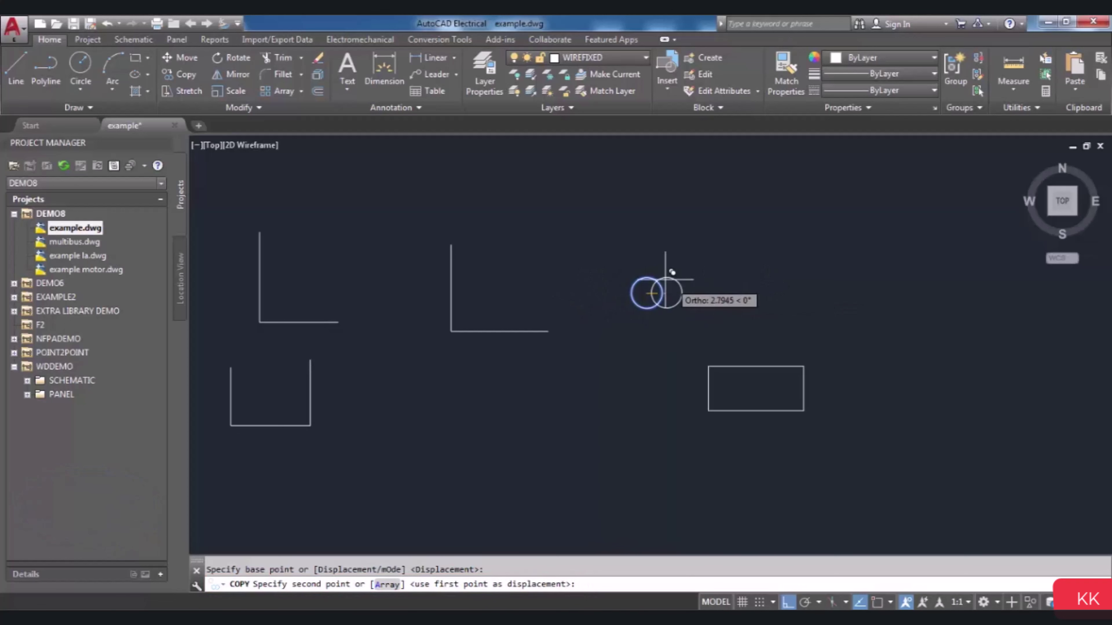
click(646, 223)
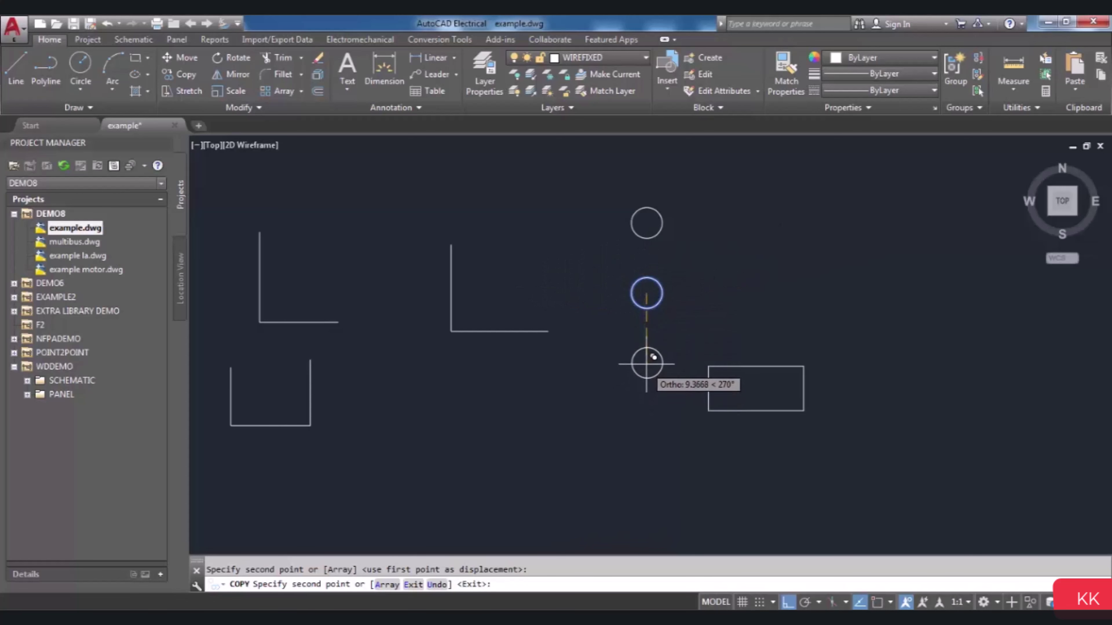
click(567, 292)
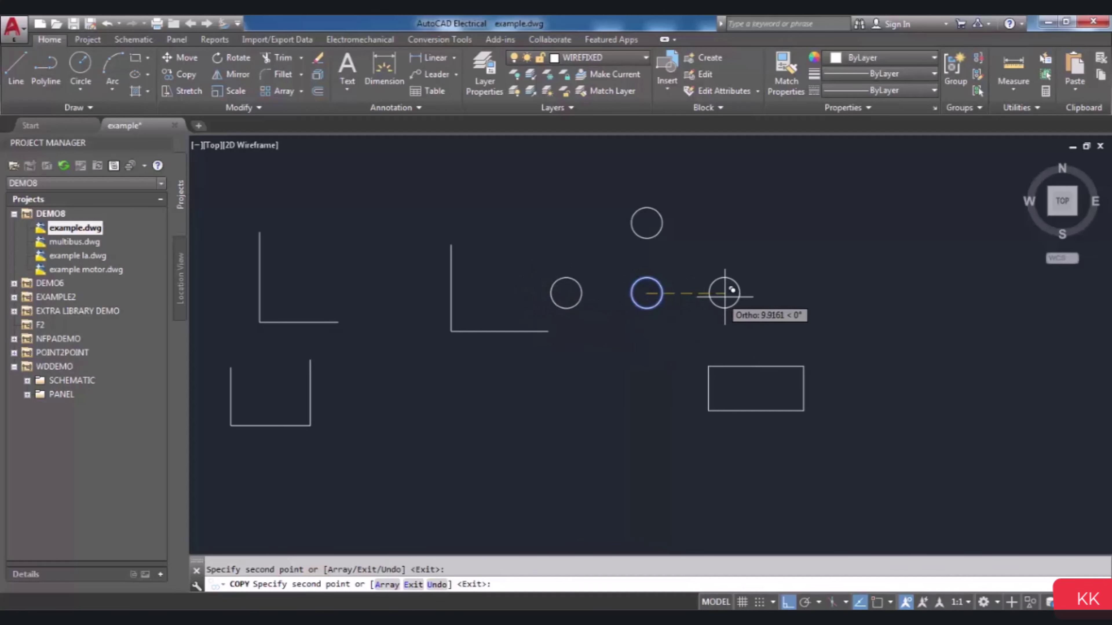
key(Escape)
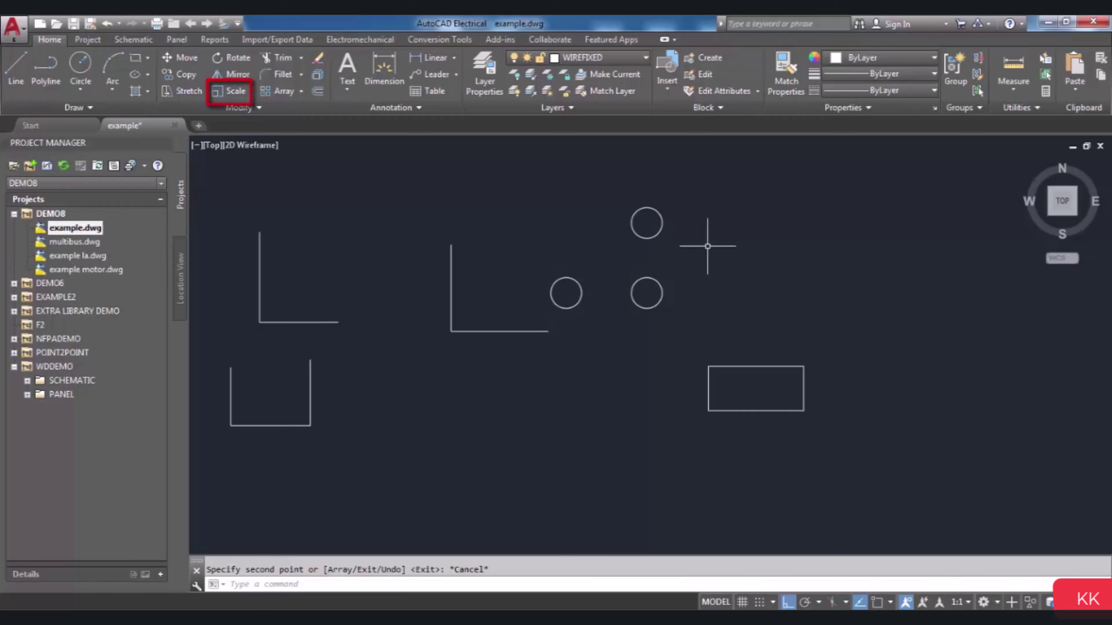
Step: Enlarge the upper circle freehand with Scale, using its centre as the base point
click(235, 92)
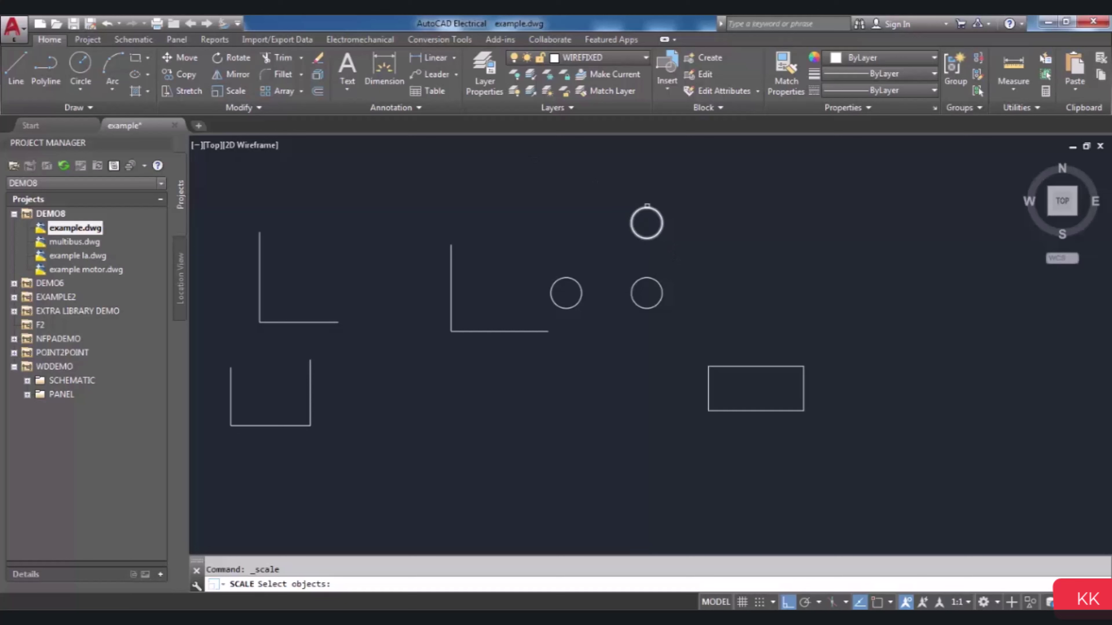
click(647, 205)
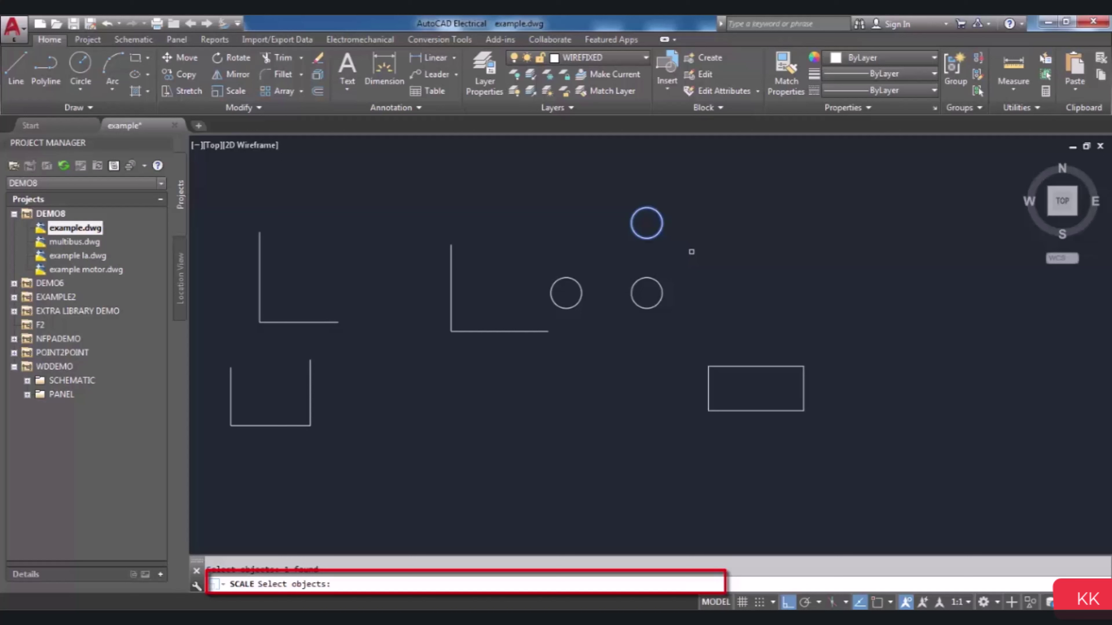
key(Return)
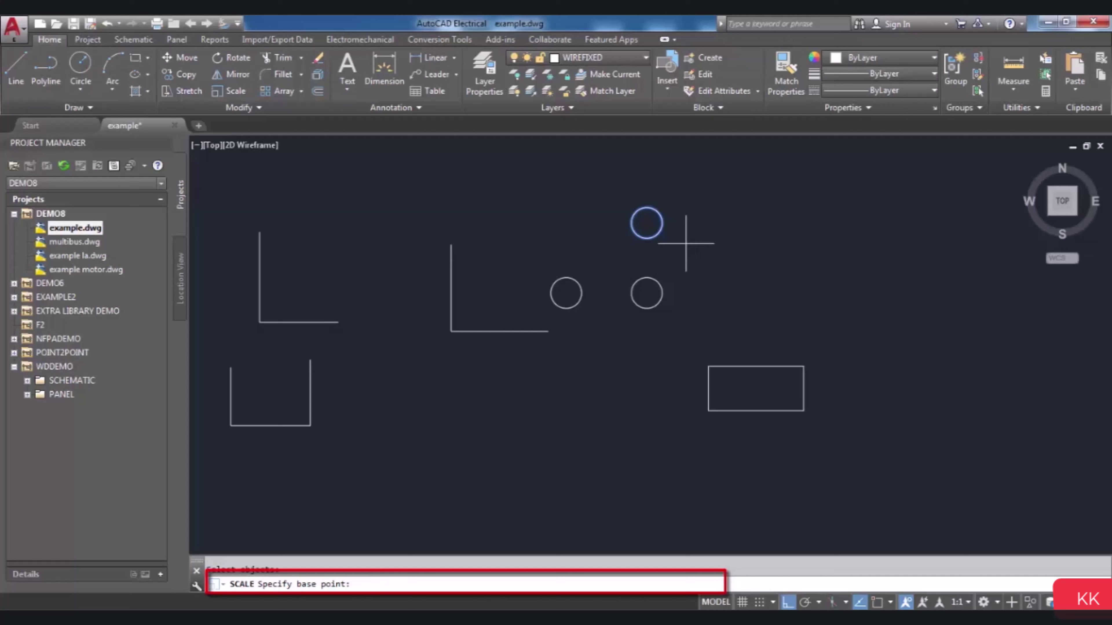
click(646, 223)
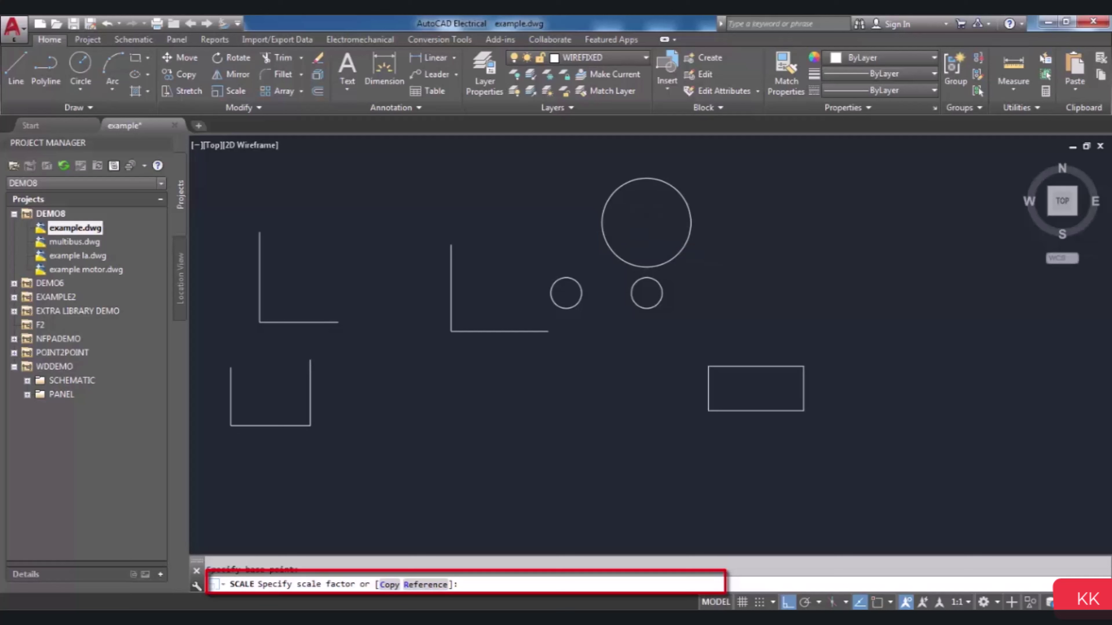
key(Escape)
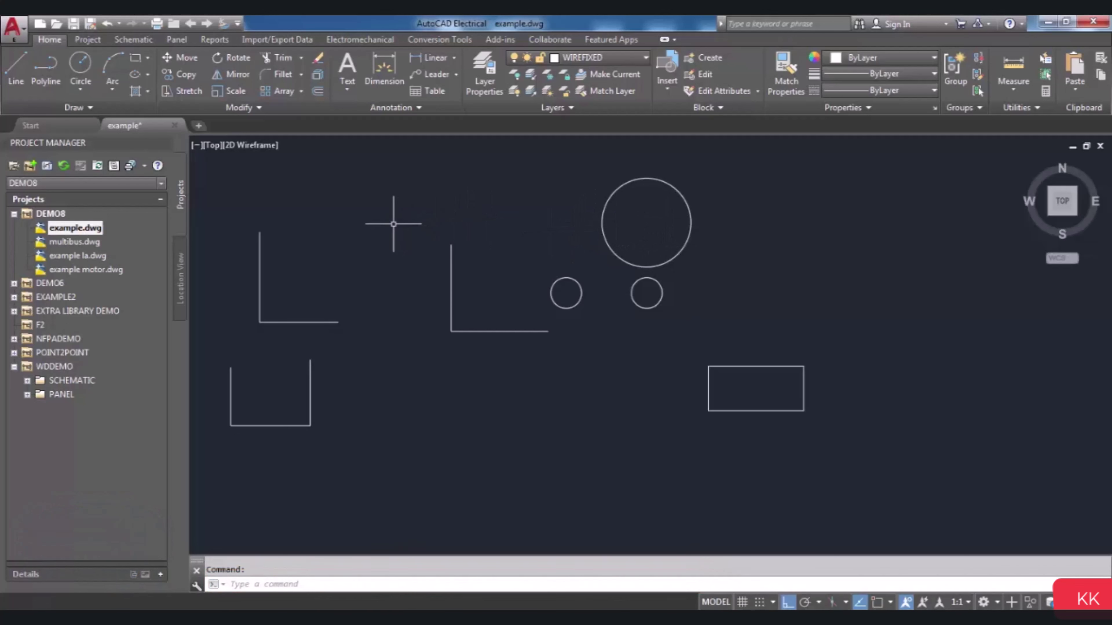
Step: Scale the large upper circle by a factor of 0.5 from a base point at about its centre
click(237, 94)
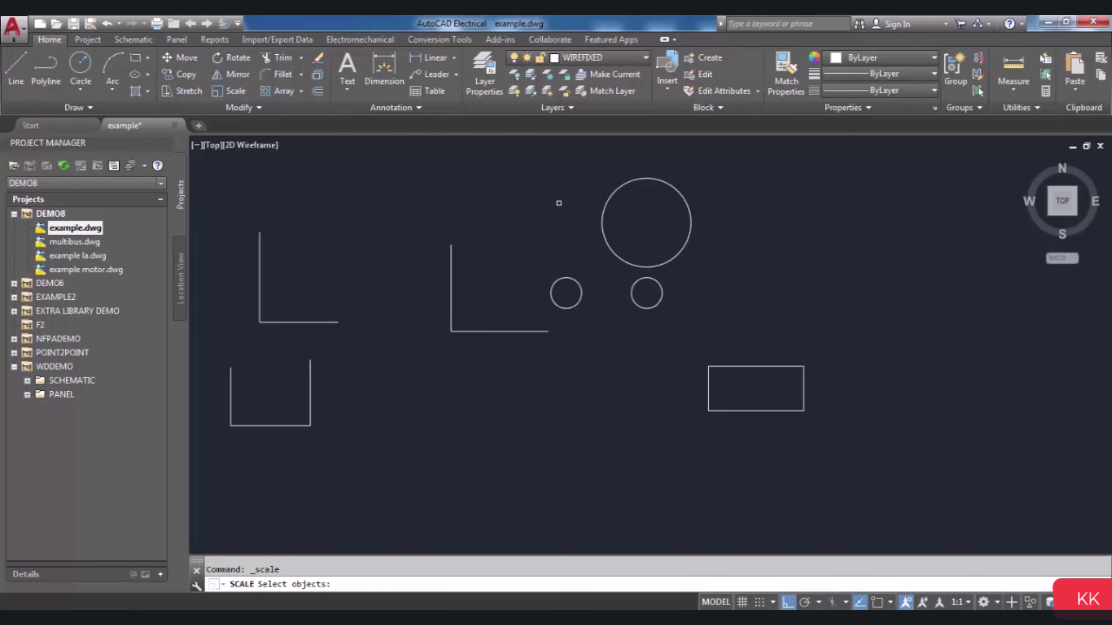
click(629, 182)
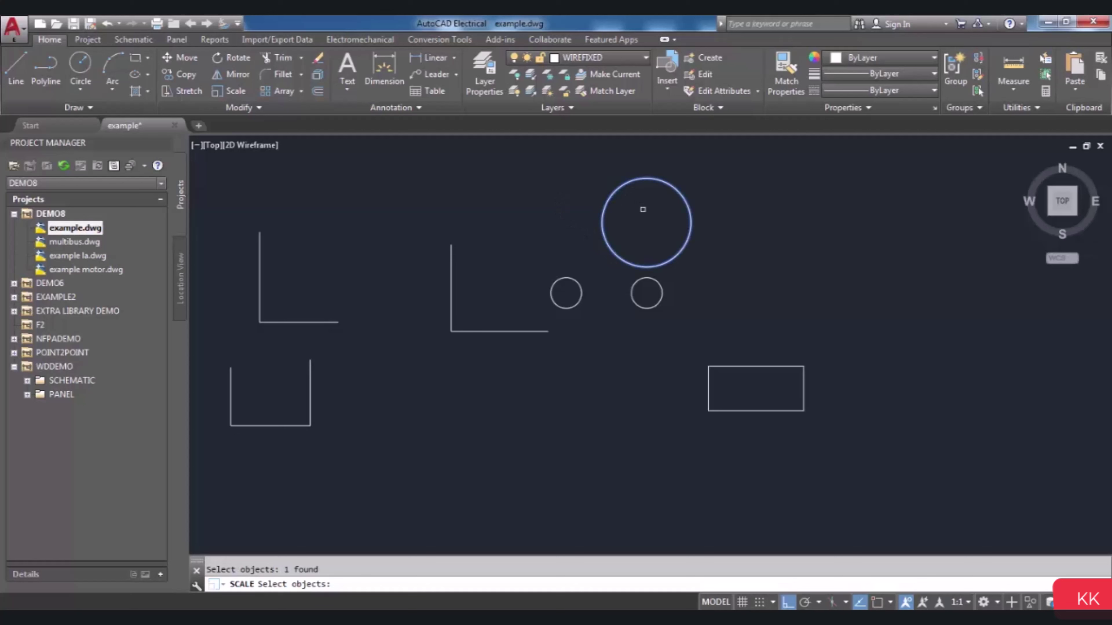
key(Return)
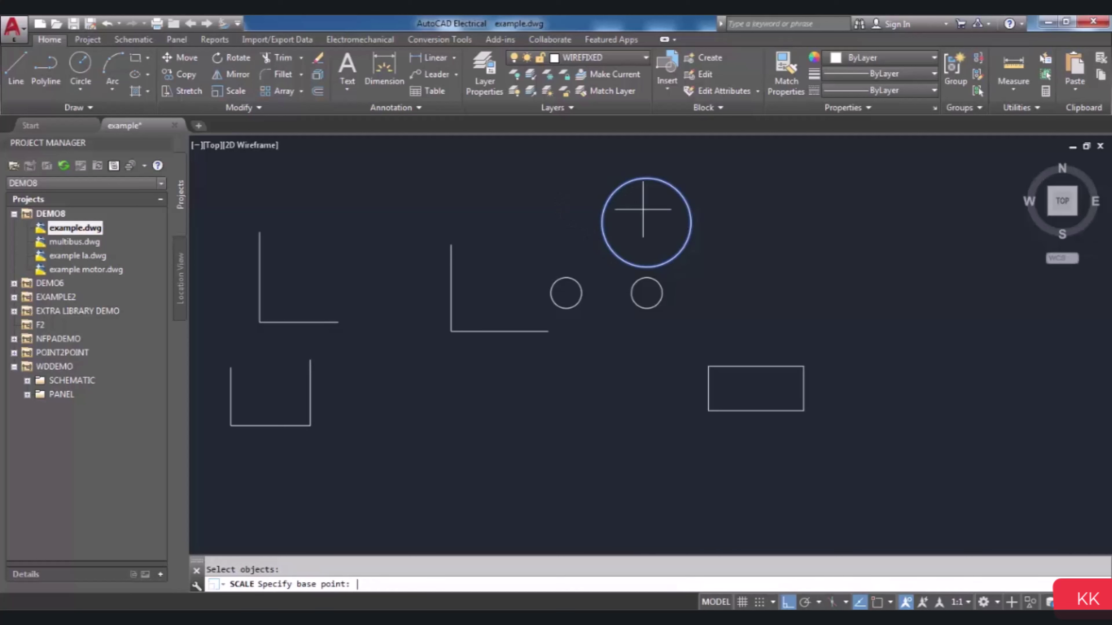
click(645, 225)
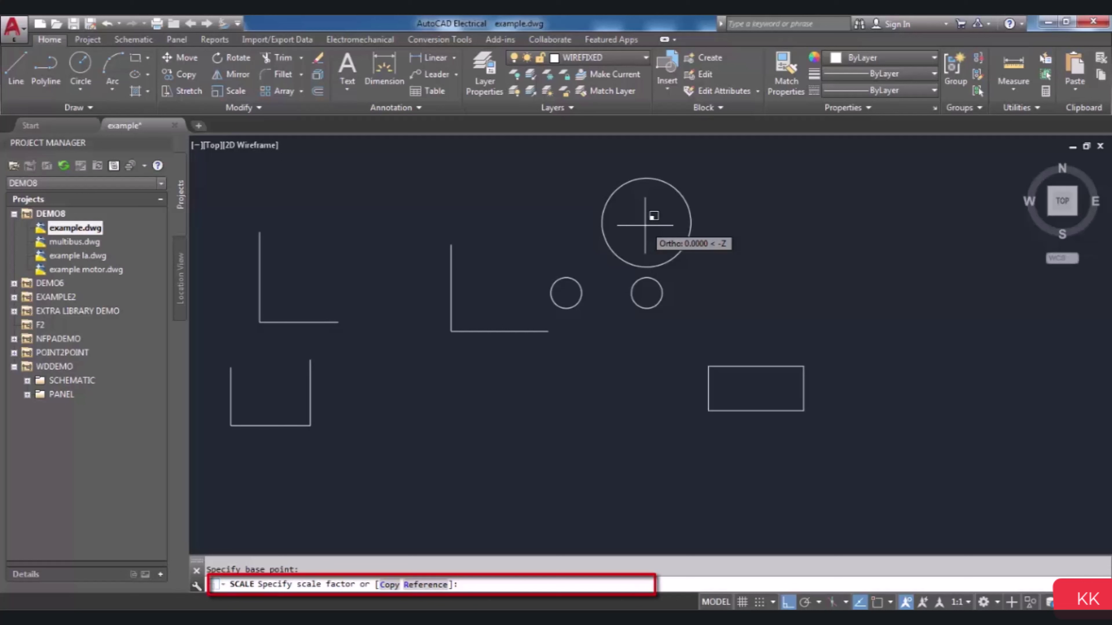
text(0.5)
key(Return)
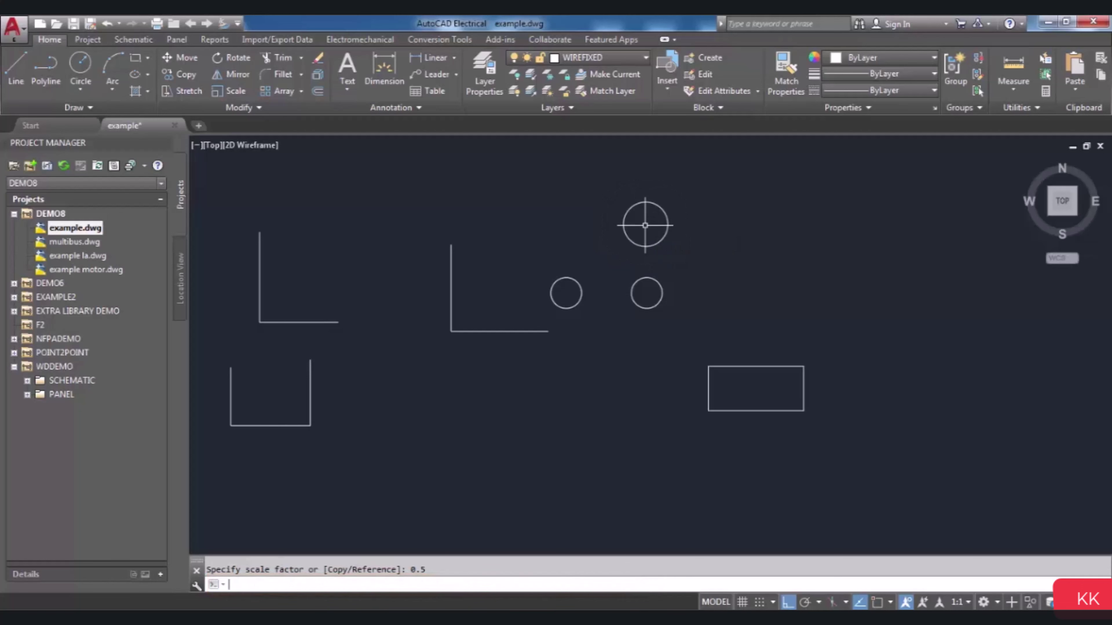
scroll(645, 226, up, 4)
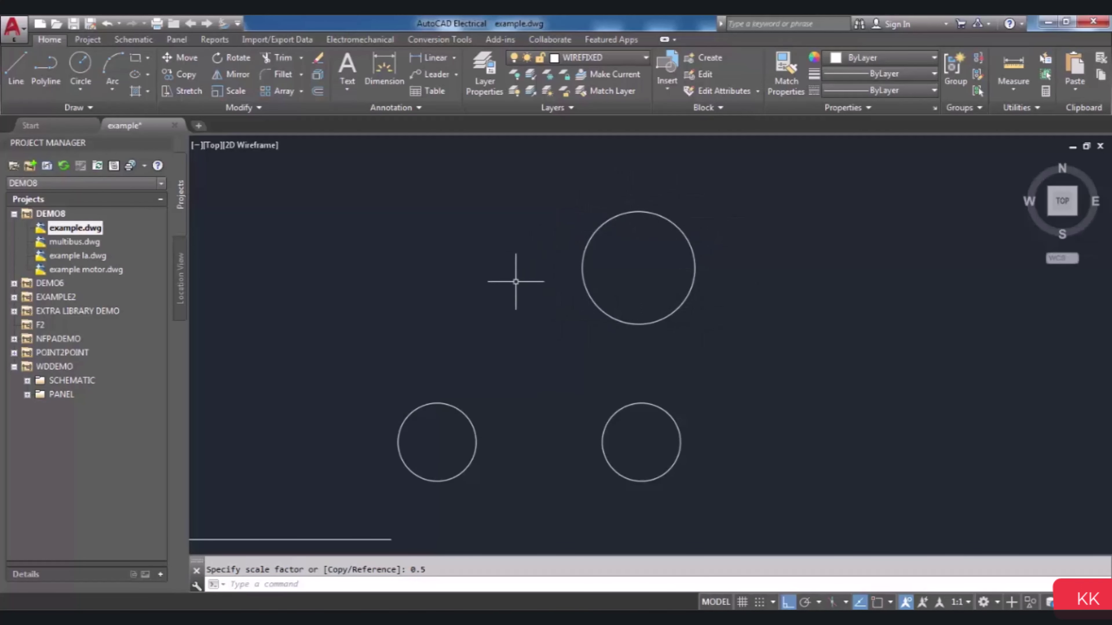
scroll(515, 282, down, 2)
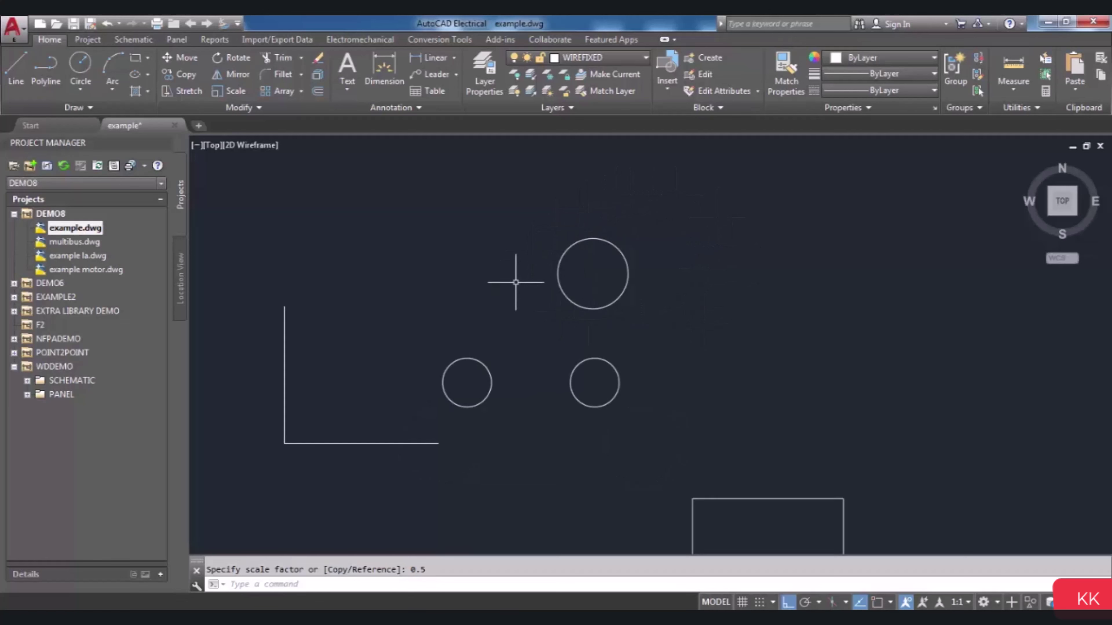
scroll(516, 282, down, 2)
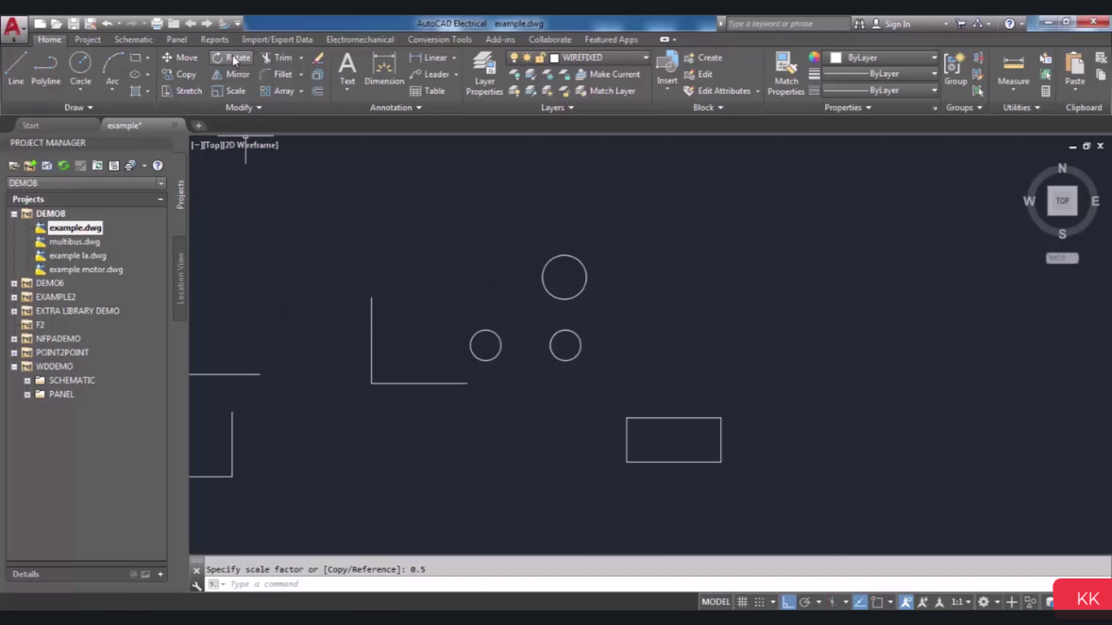
Step: Rotate the rectangle by 30 degrees about a base point at roughly its centre
click(234, 58)
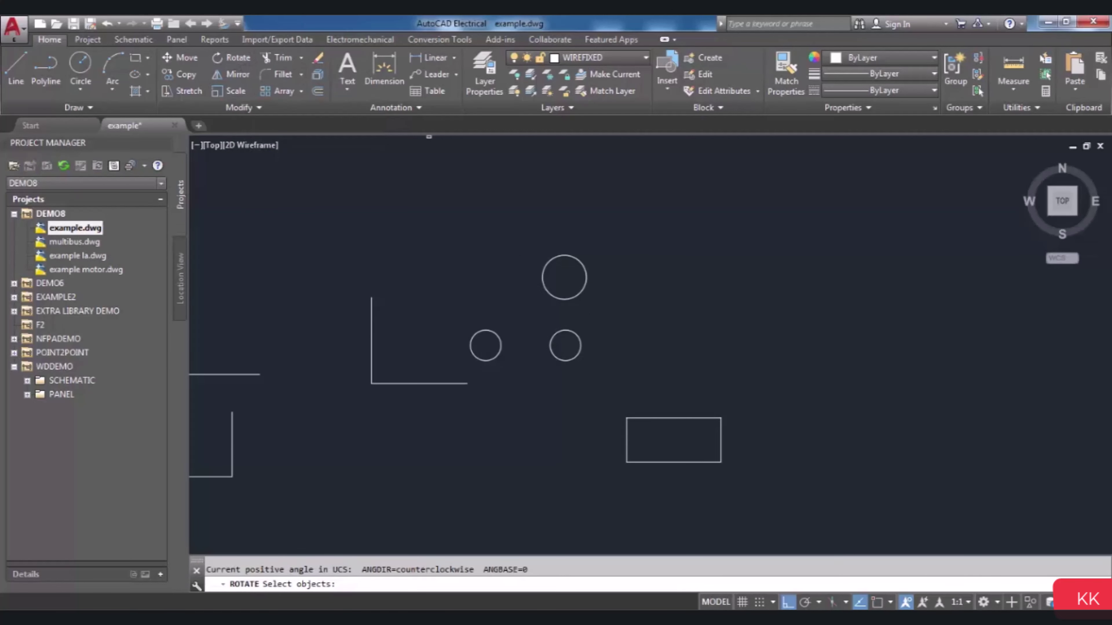
scroll(644, 487, up, 2)
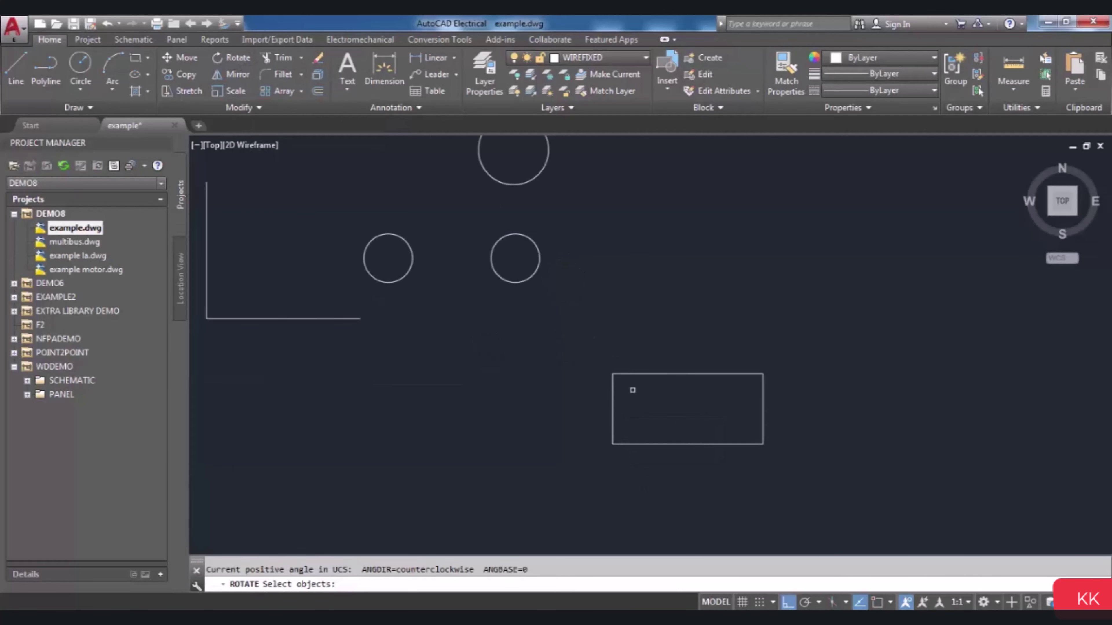
click(637, 373)
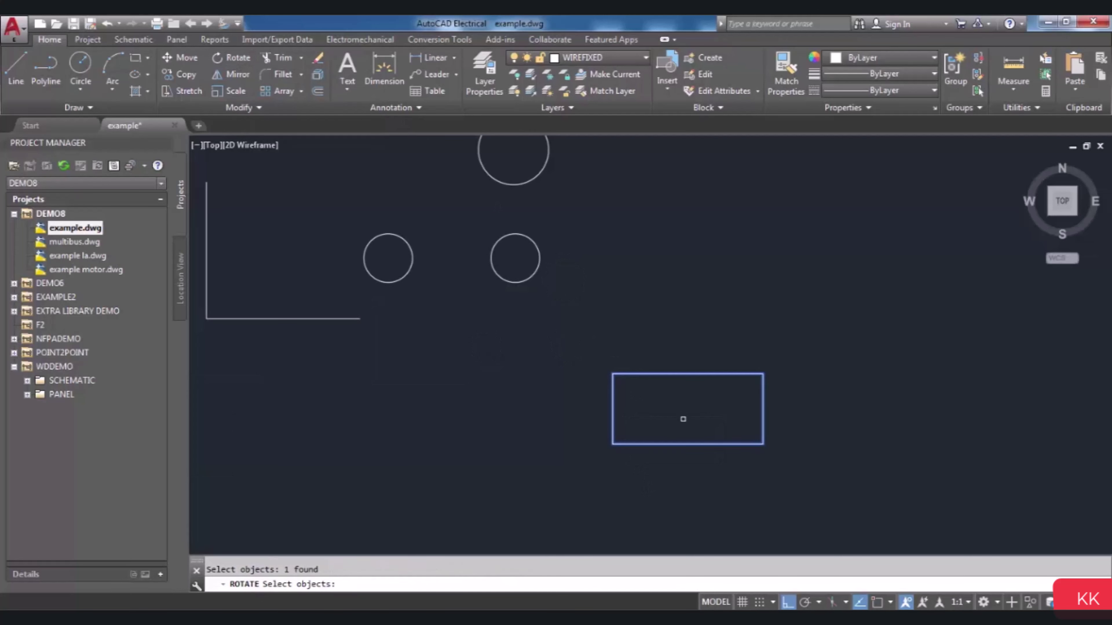
key(Return)
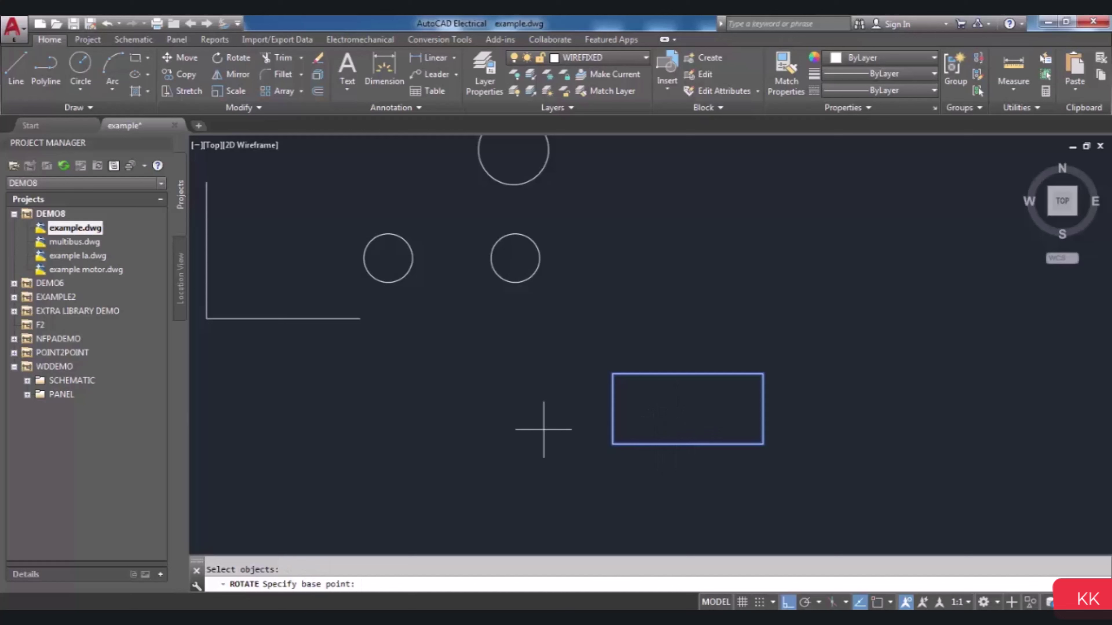
click(682, 410)
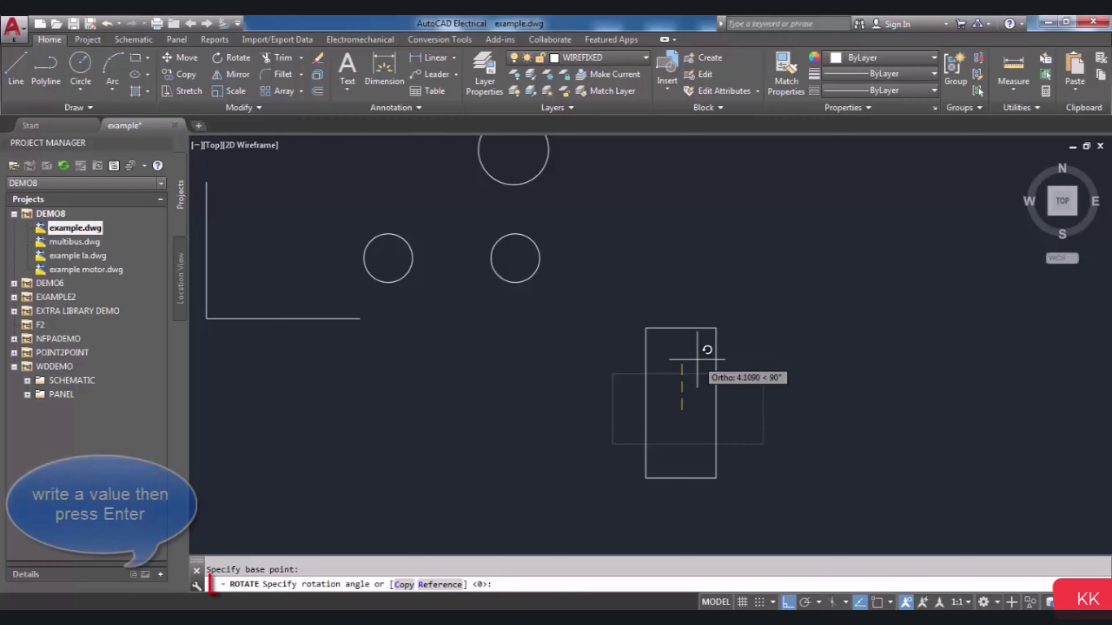
text(30)
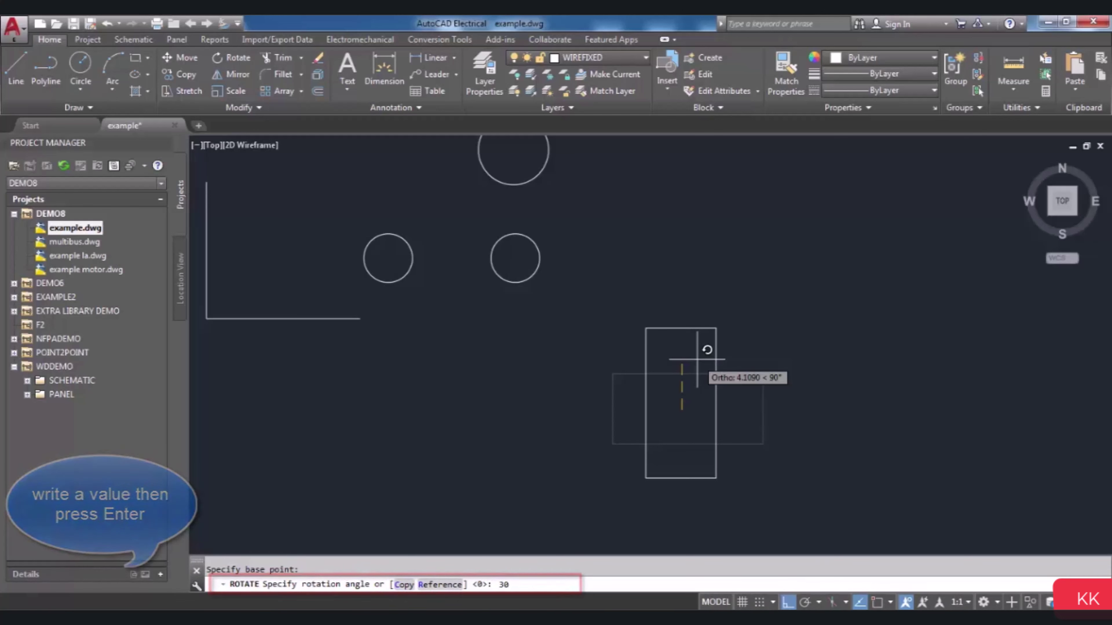
key(Return)
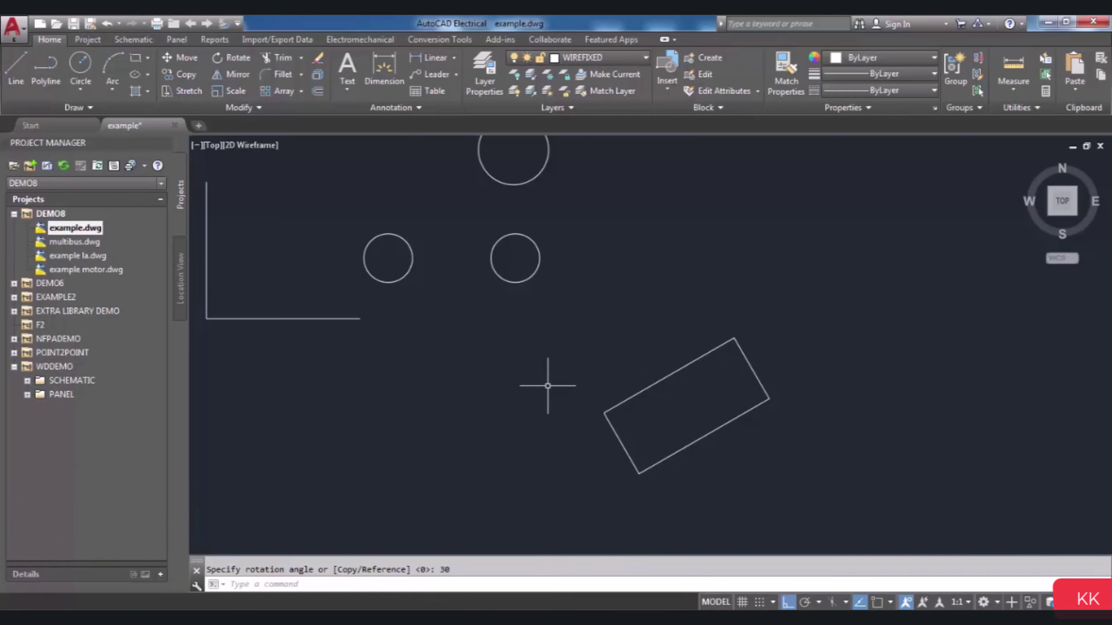
Step: Erase the tilted rectangle below the circles
scroll(545, 384, down, 2)
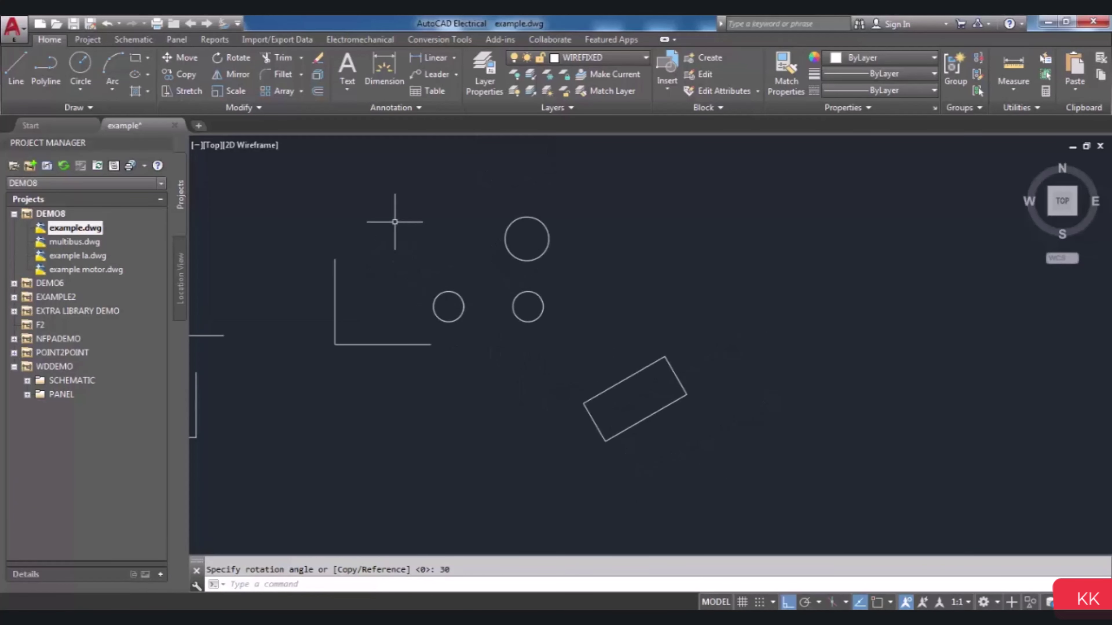
click(319, 56)
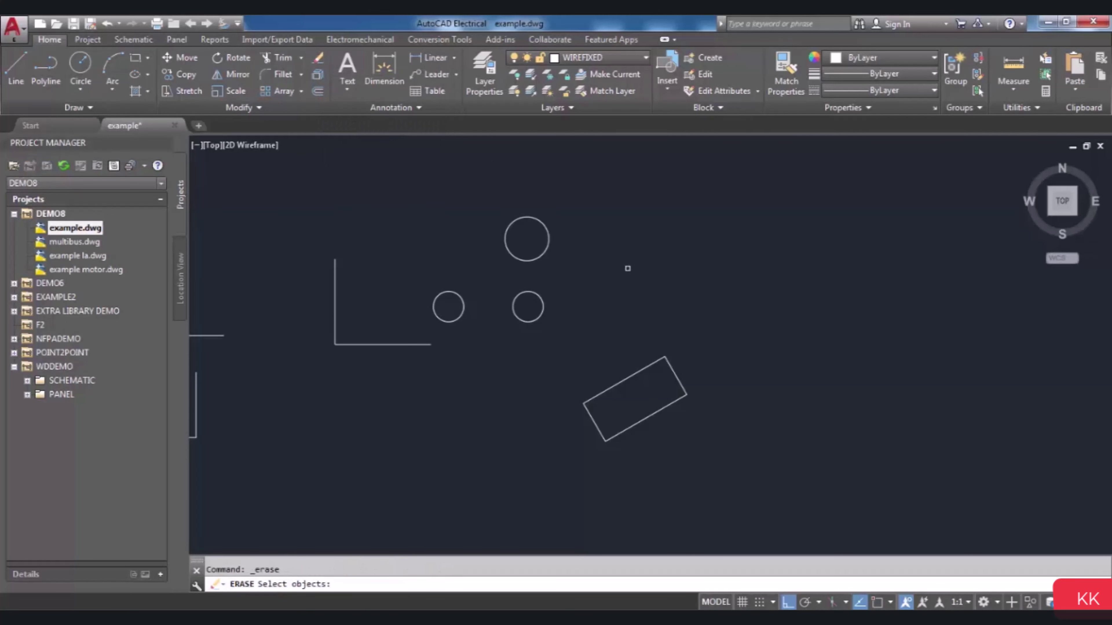
click(639, 371)
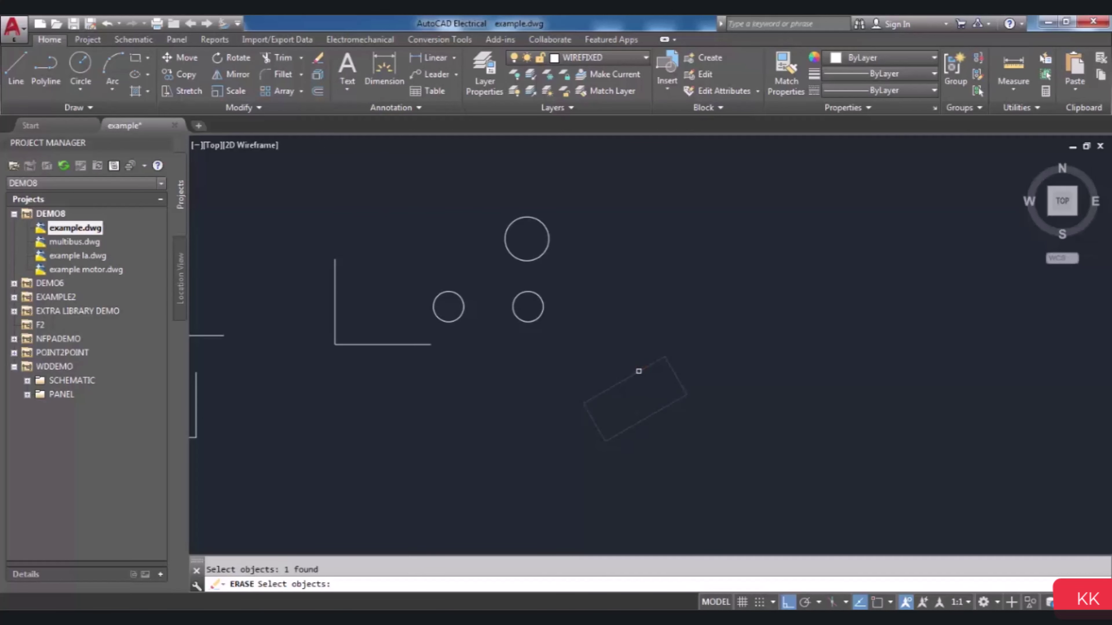
key(Return)
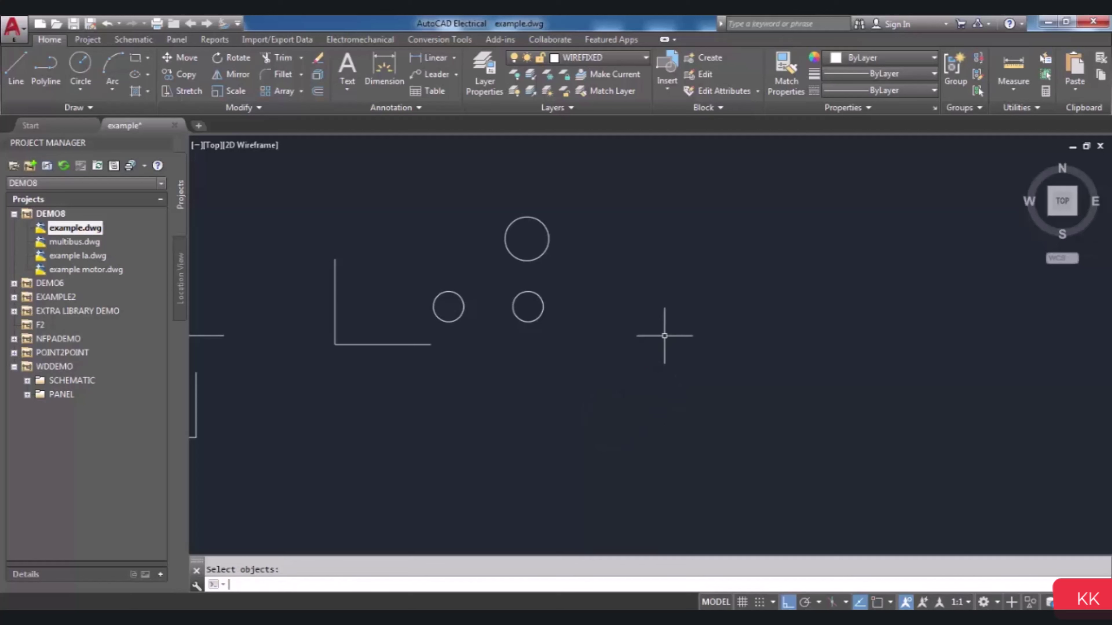